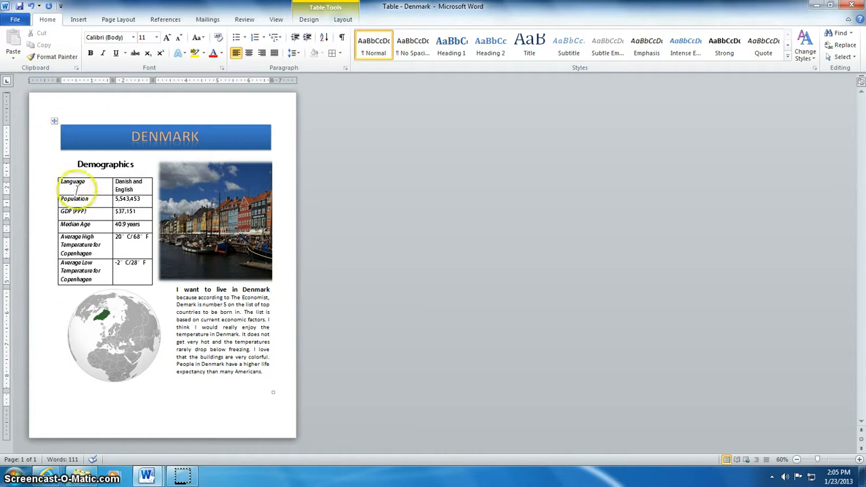
Step: Show the gridlines of the Denmark layout table and select the "I want to live in Denmark" paragraph
left_click(311, 19)
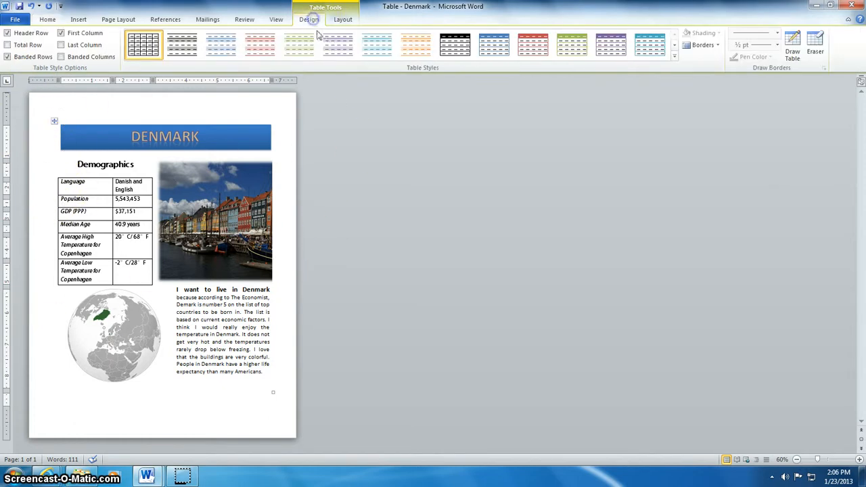
left_click(719, 45)
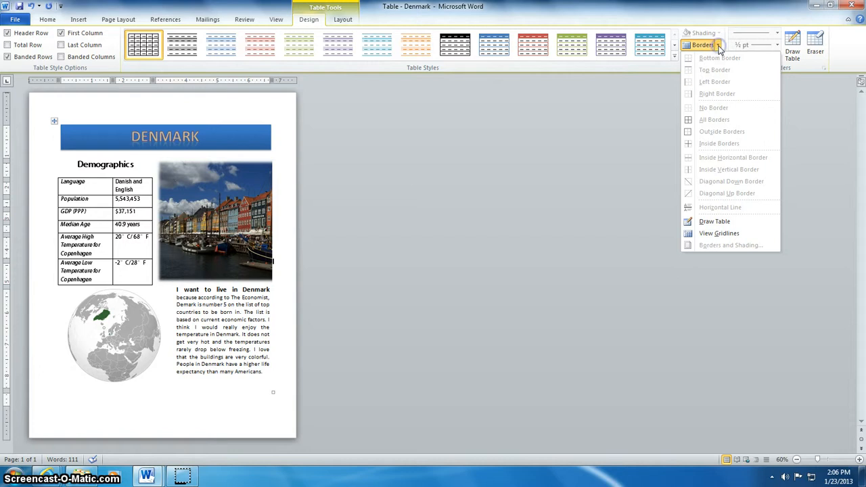
left_click(721, 234)
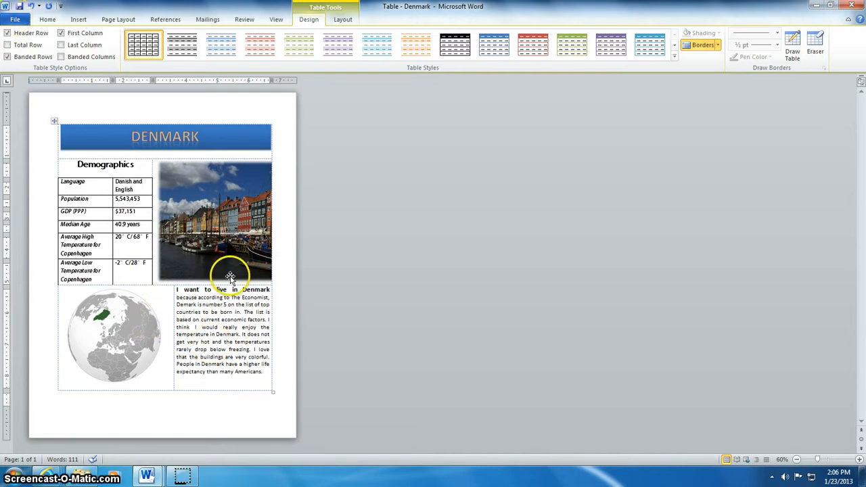
left_click_drag(265, 373, 174, 291)
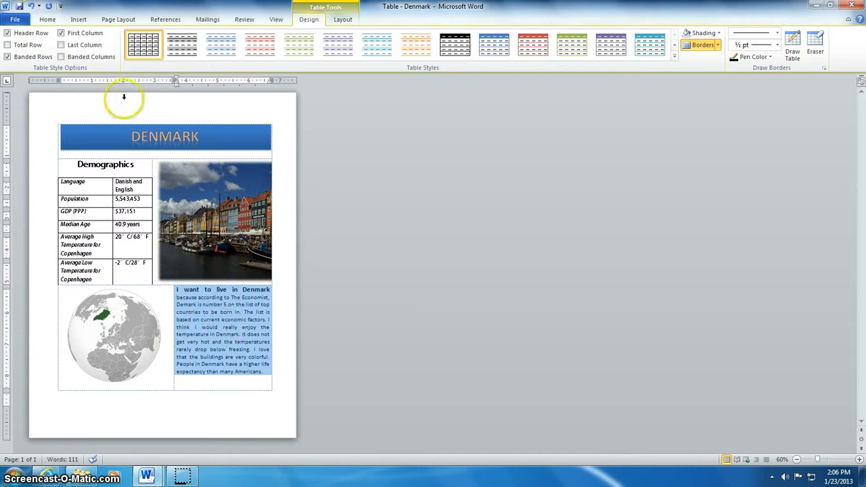
Step: Create a new blank document
left_click(24, 22)
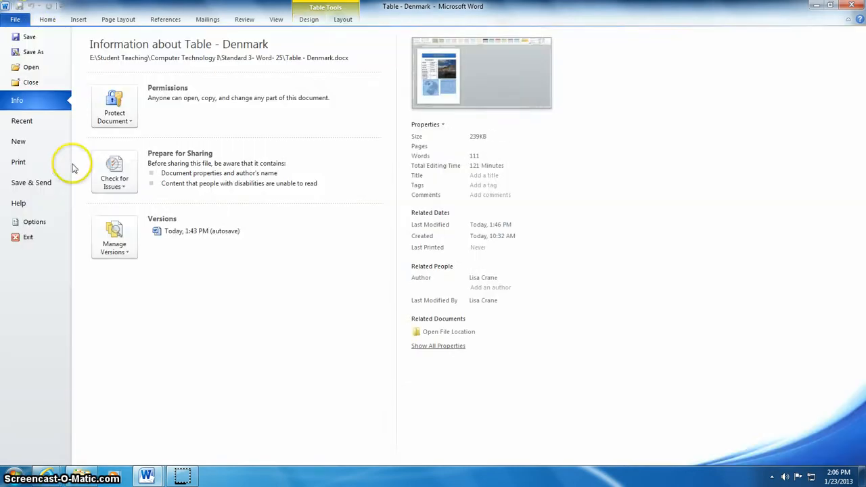
left_click(38, 149)
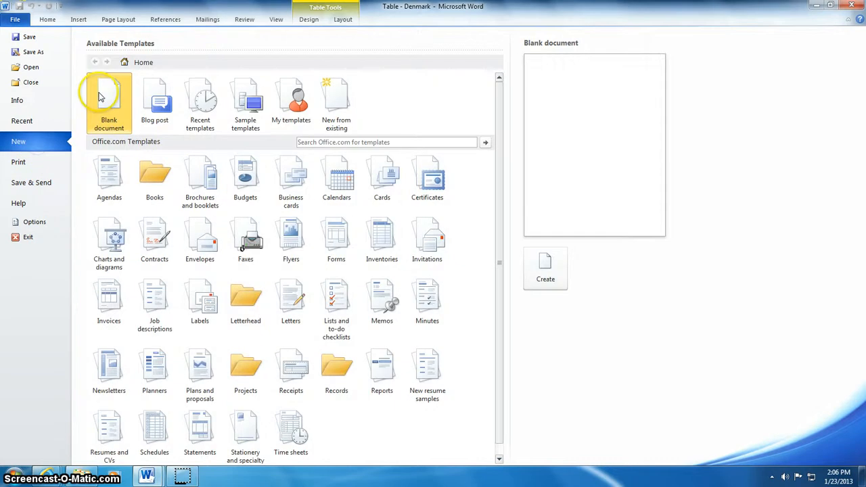
left_click(538, 266)
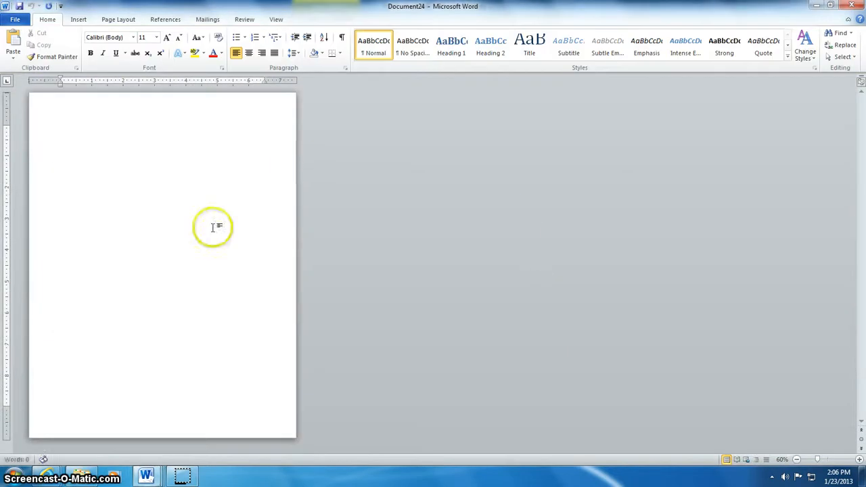
Step: Insert a table with two columns and three rows into the blank document
left_click(78, 19)
left_click(85, 52)
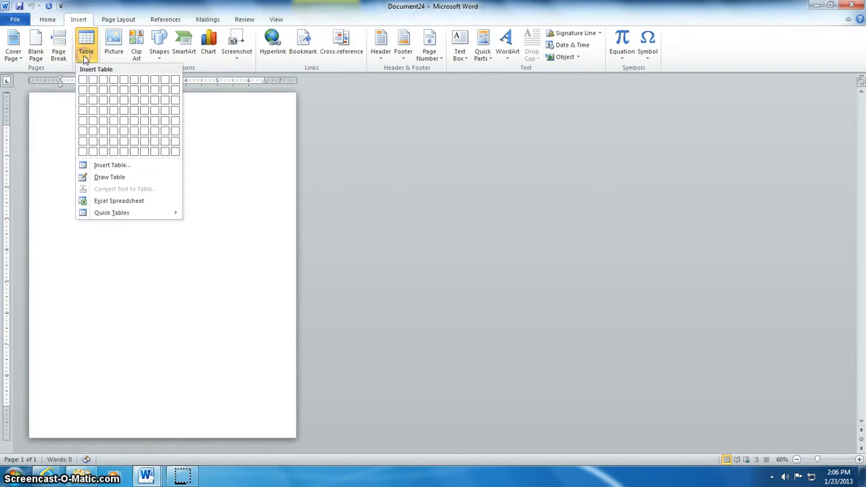
left_click(93, 100)
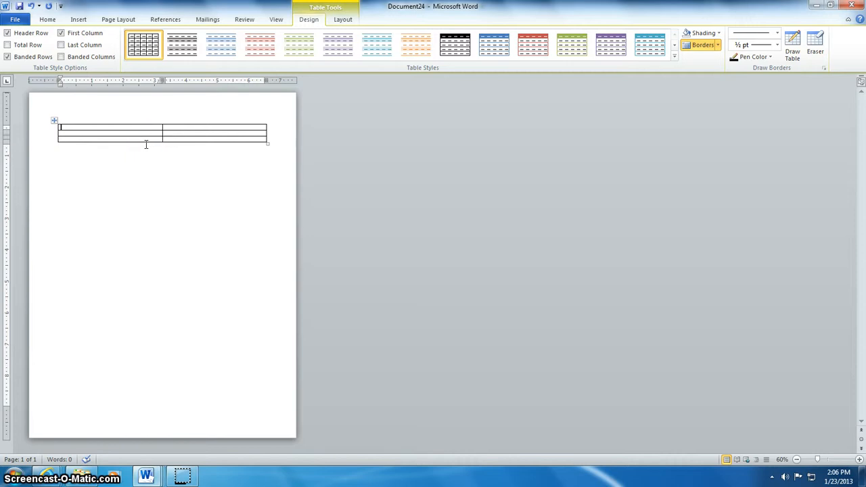
Step: Merge the two cells of the table's first row and enter "Name of Country" in the merged cell
left_click_drag(141, 128, 170, 127)
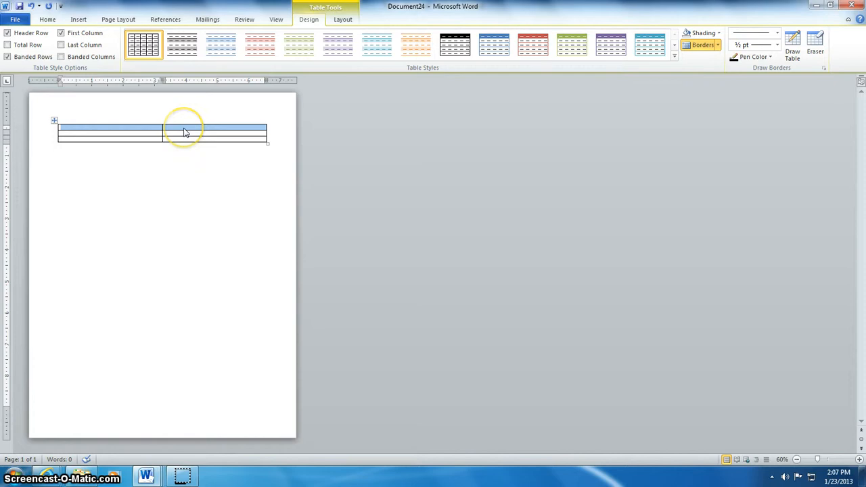
right_click(184, 132)
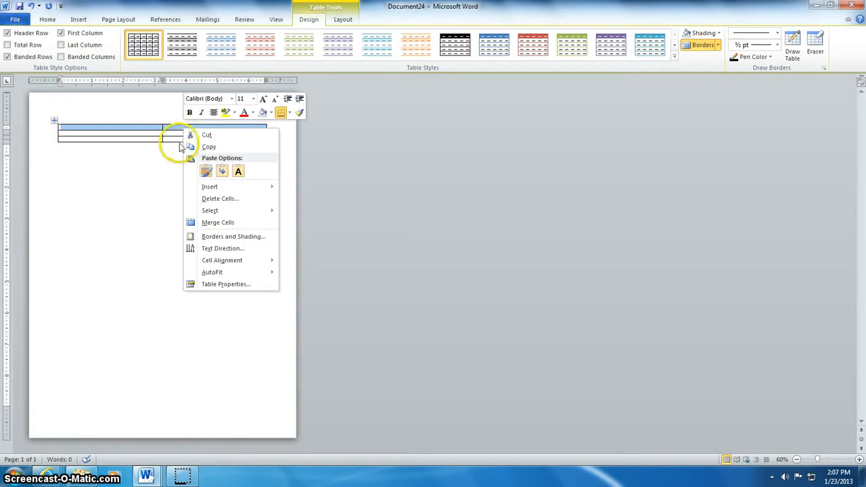
left_click(210, 222)
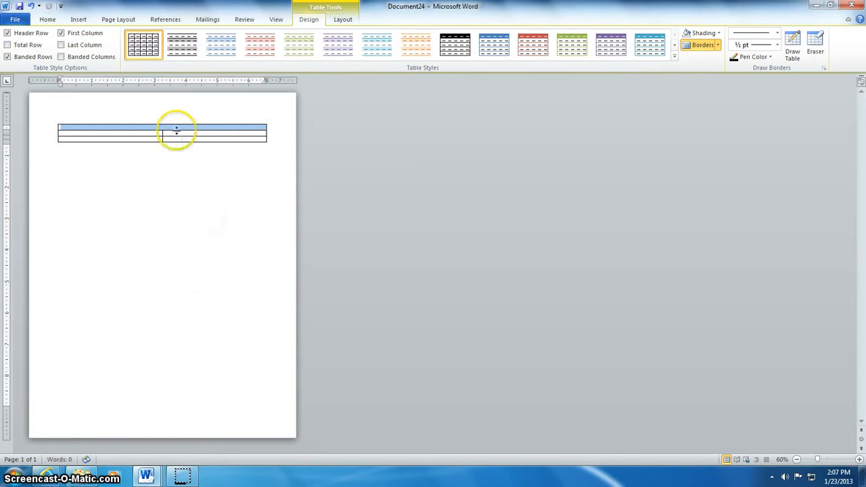
left_click(171, 129)
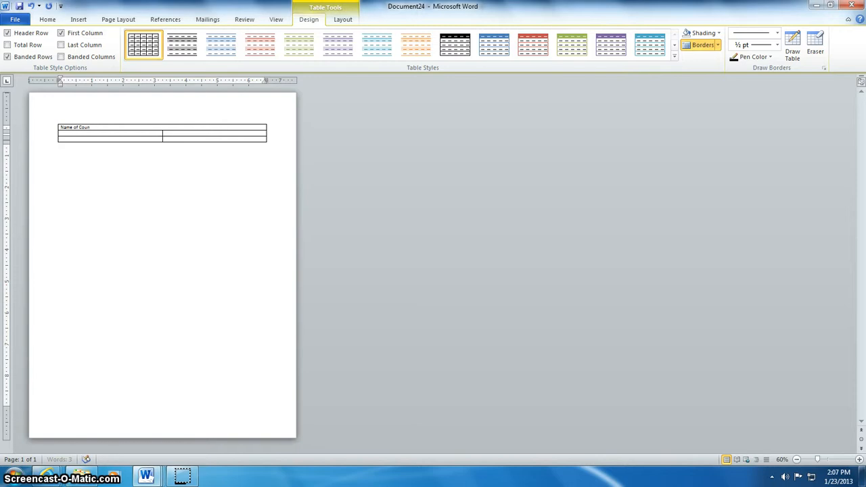
Step: Split the left cell of the table's second row into 2 columns and 7 rows
left_click(138, 134)
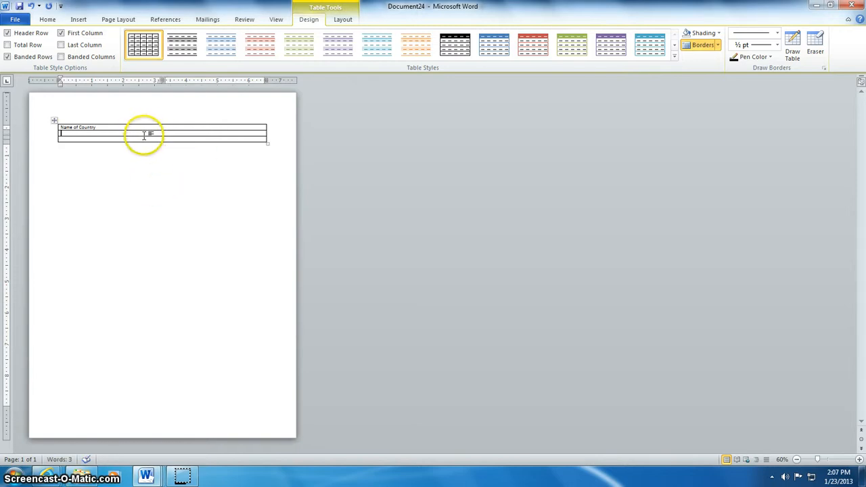
right_click(150, 134)
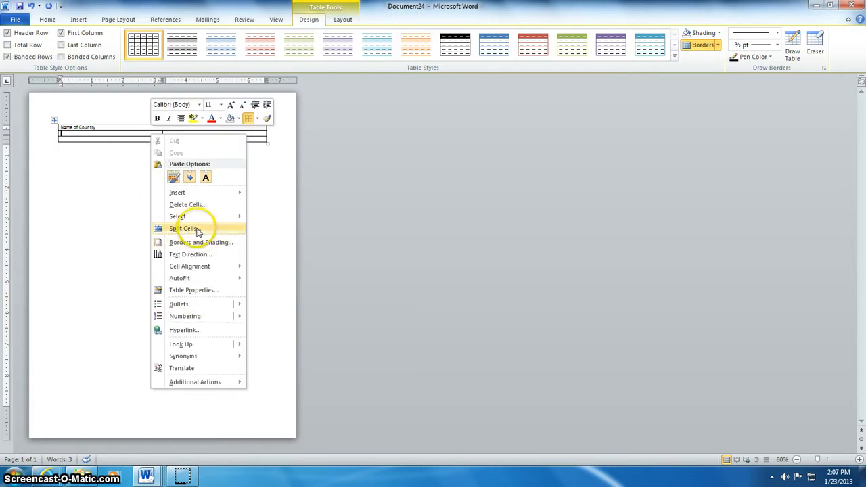
left_click(199, 228)
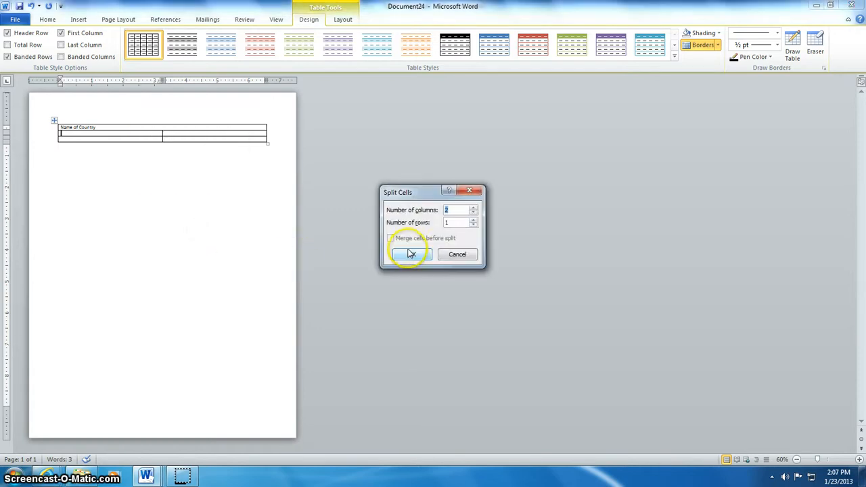
left_click(473, 213)
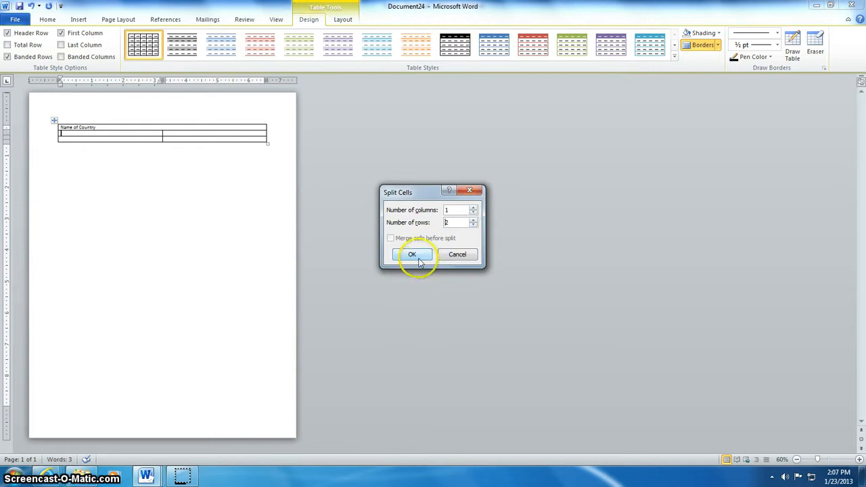
left_click(474, 224)
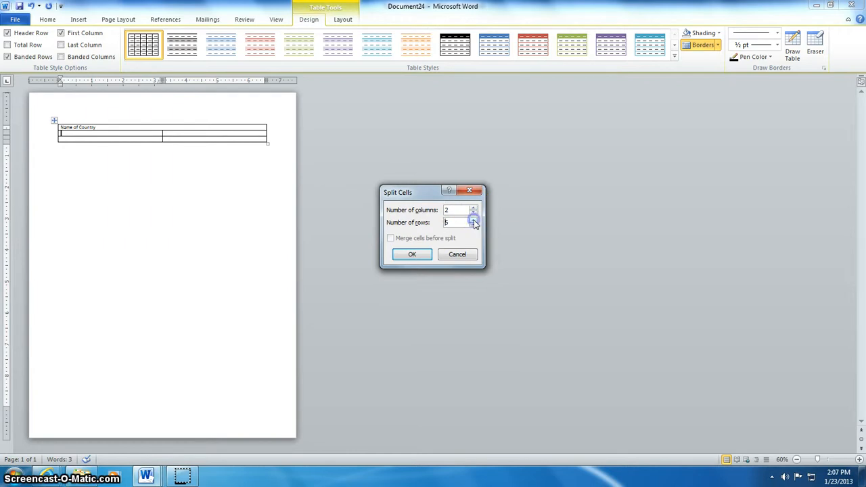
left_click(423, 256)
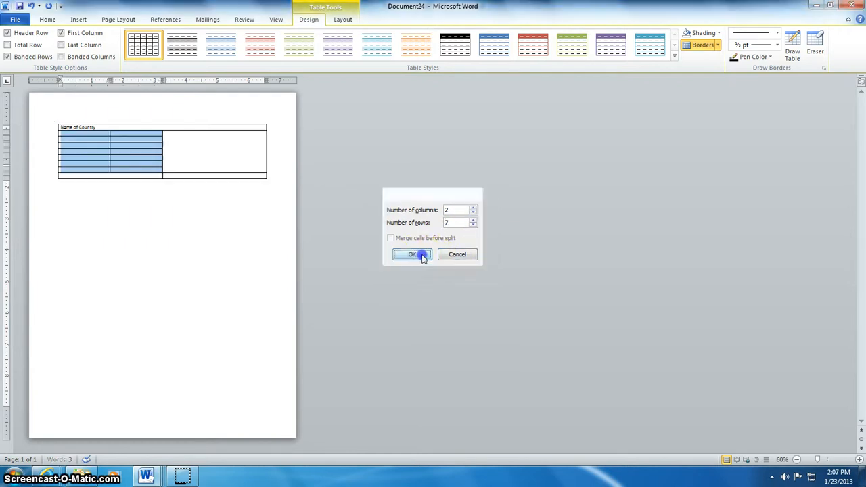
Step: Merge the two topmost cells of the seven-row block below the "Name of Country" row
left_click(112, 157)
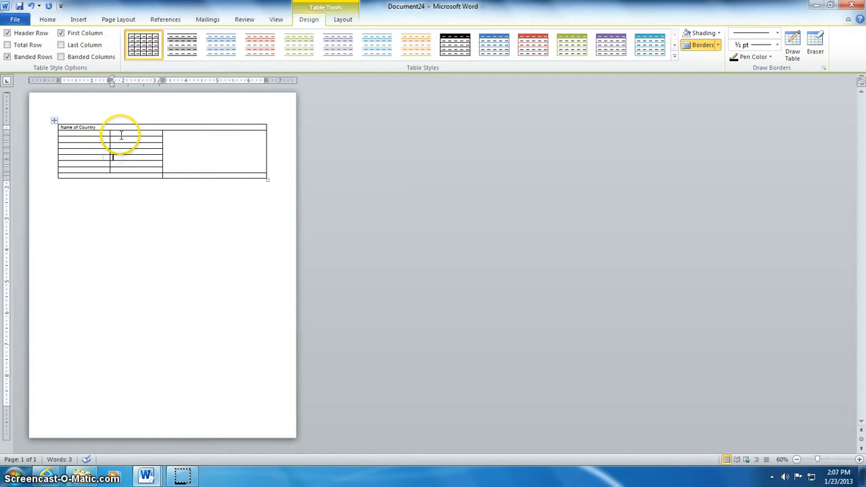
left_click_drag(118, 134, 109, 133)
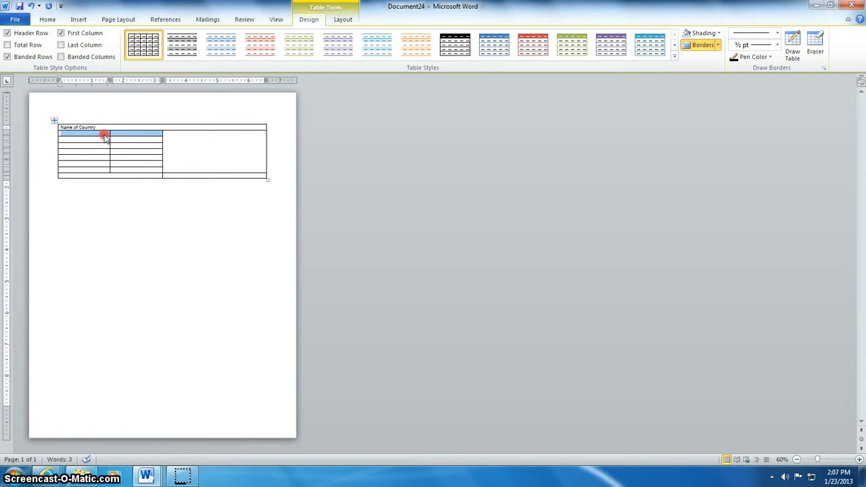
right_click(105, 137)
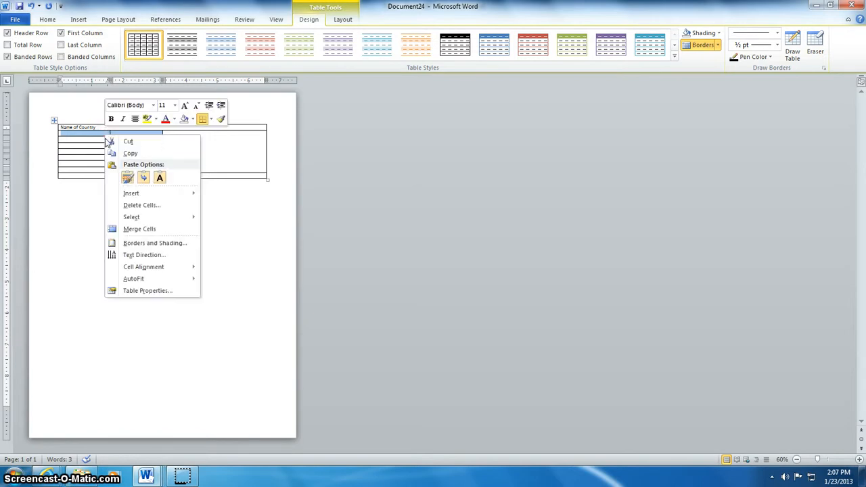
left_click(146, 229)
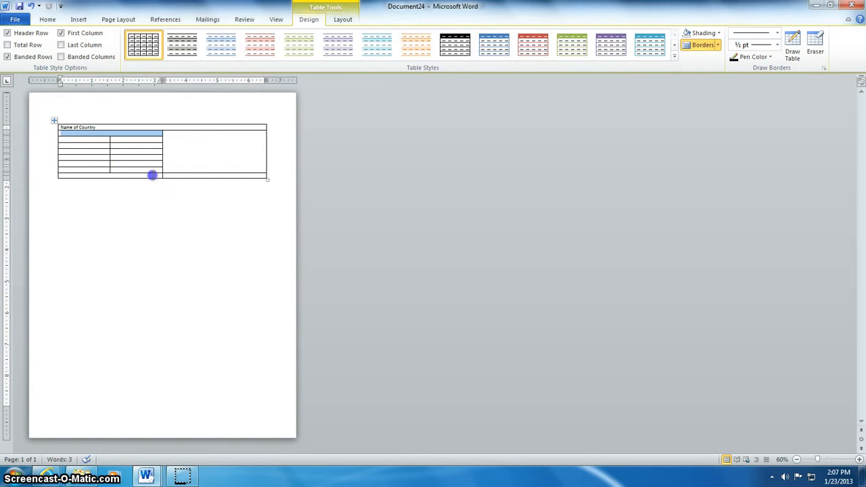
Step: Merge the two cells of the table's bottom row and split the merged cell into 2 columns and 1 row
left_click_drag(152, 175, 168, 176)
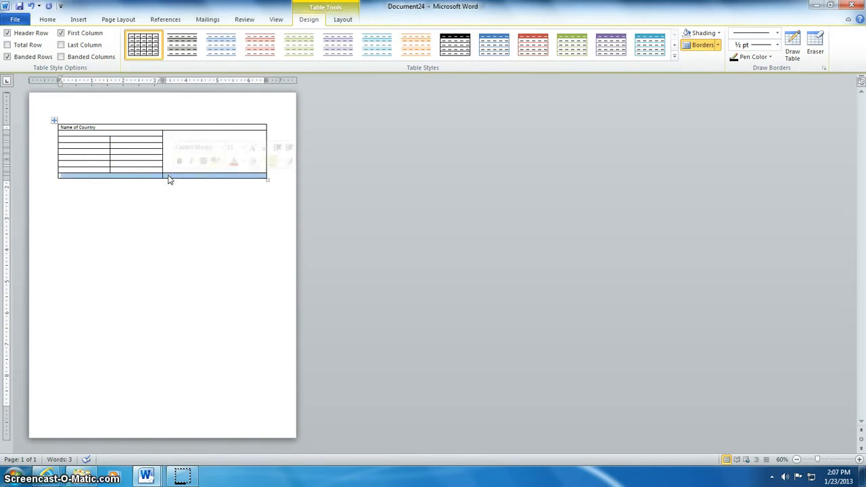
right_click(168, 177)
left_click(228, 324)
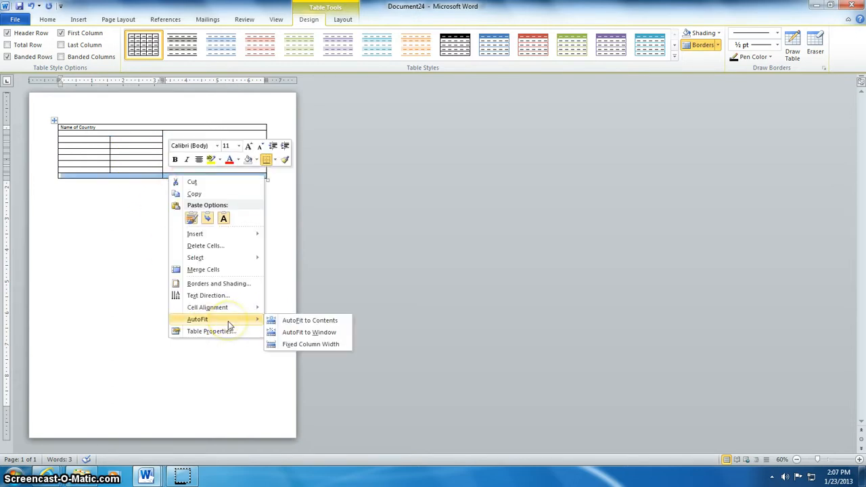
left_click(202, 269)
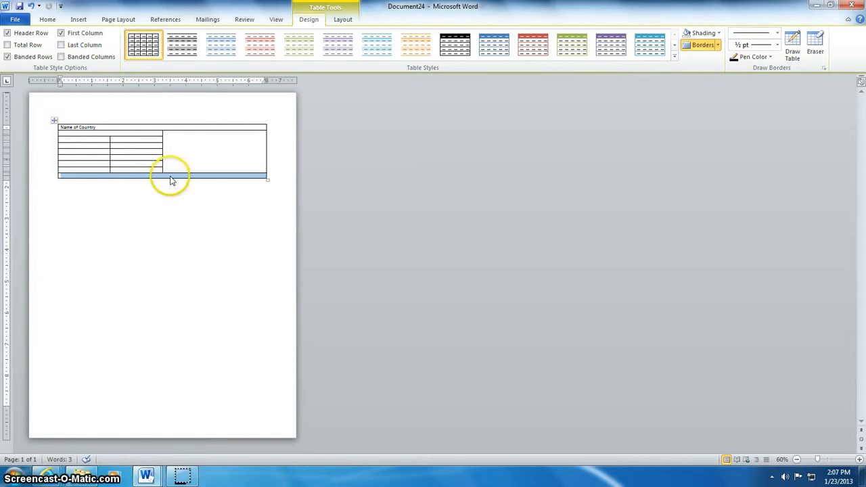
right_click(171, 180)
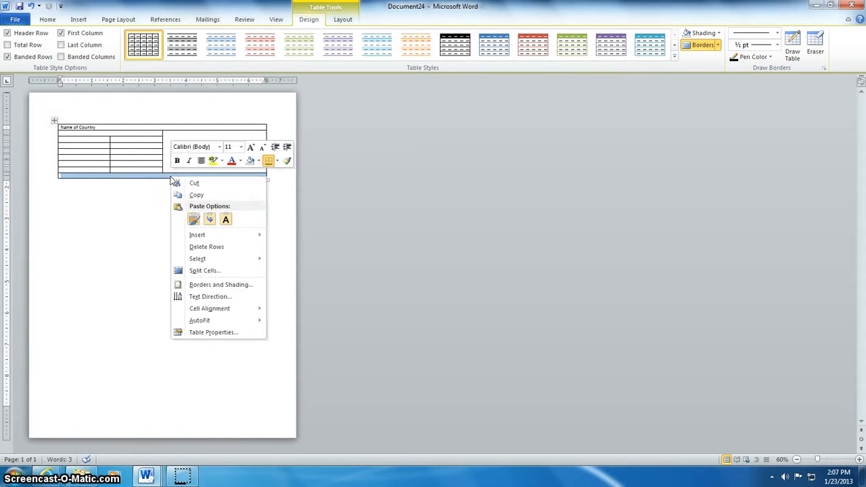
left_click(203, 270)
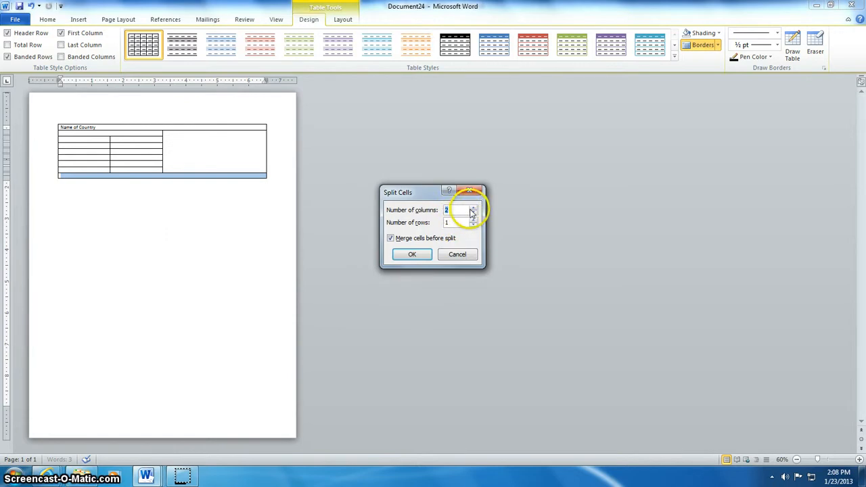
left_click(416, 253)
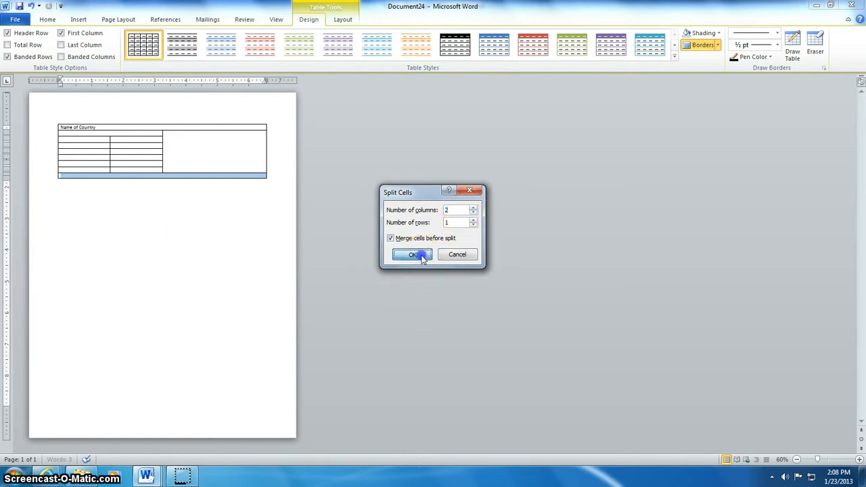
Step: Try to shift the divider between the bottom row's two cells right to about the 3.9-inch mark
left_click_drag(165, 176, 164, 176)
left_click(180, 177)
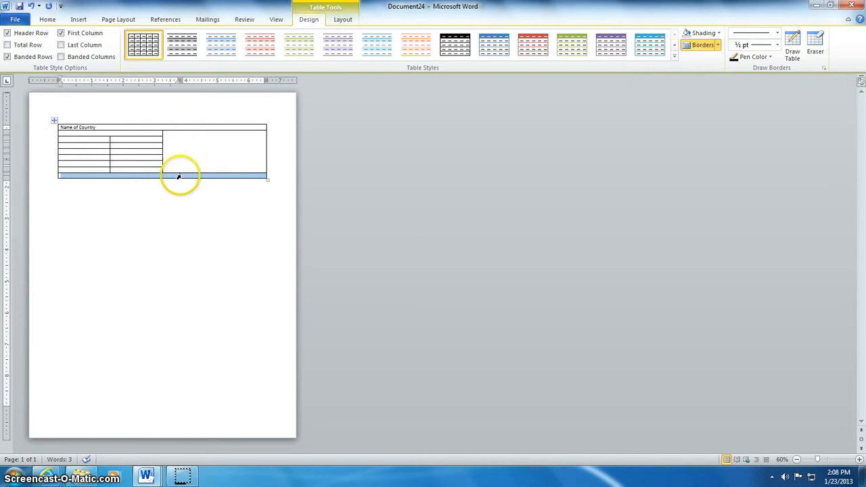
left_click_drag(179, 176, 126, 176)
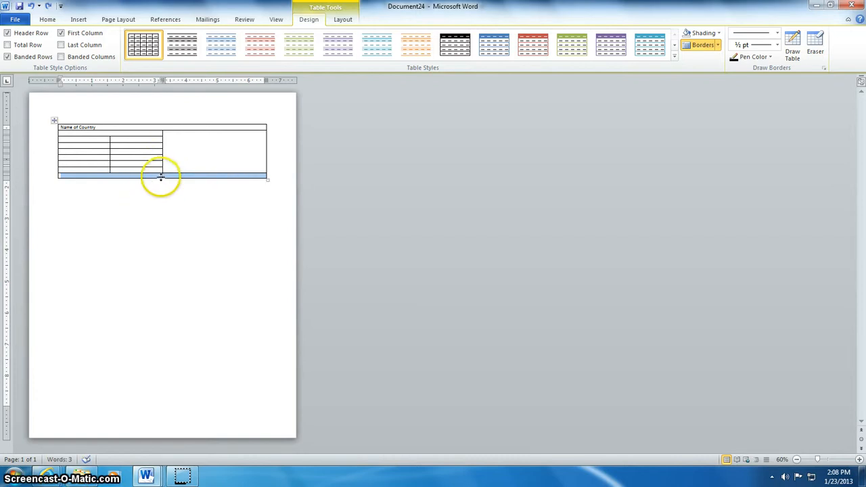
left_click_drag(162, 176, 181, 176)
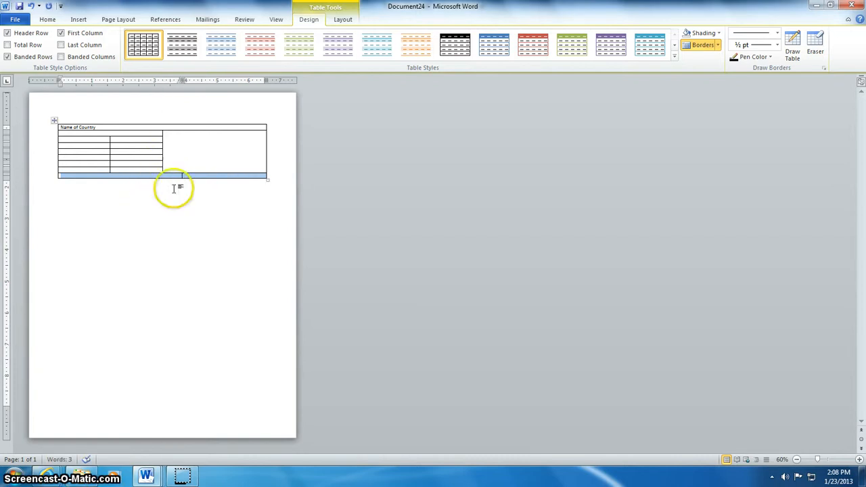
Step: Undo the bottom-row changes and the earlier cell merge, and move the divider between the main columns right to about 3.5 inches
key("ctrl+z")
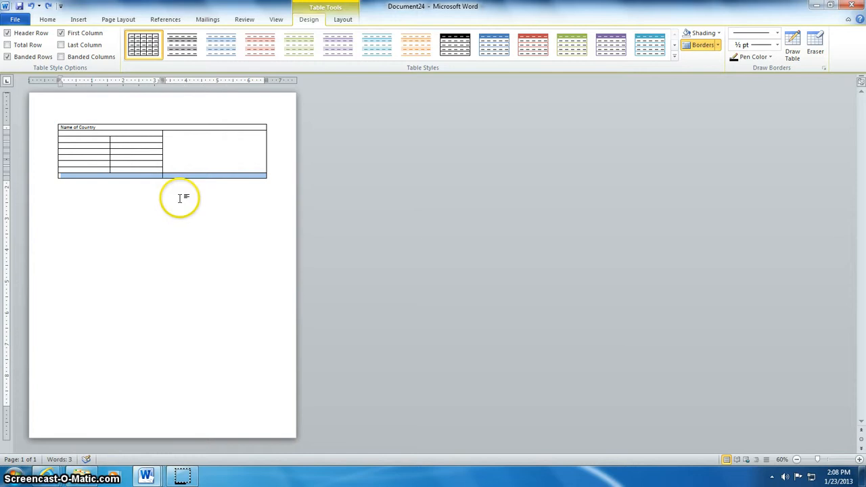
key("ctrl+z")
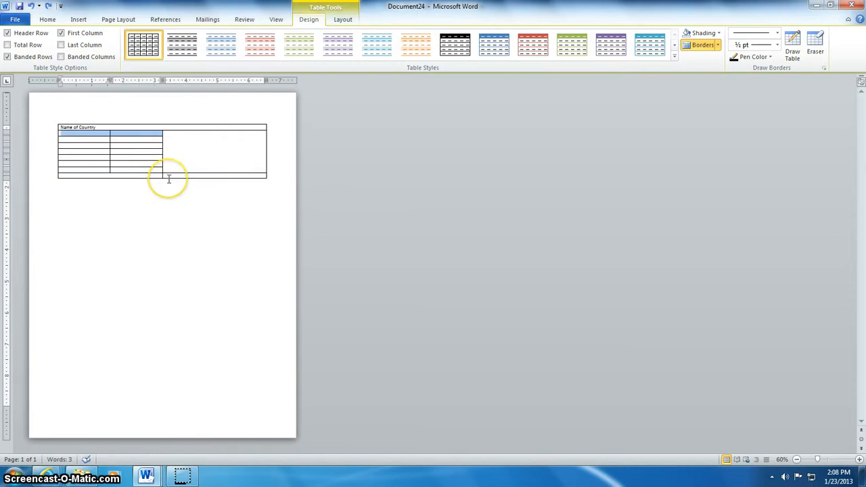
left_click_drag(162, 176, 172, 176)
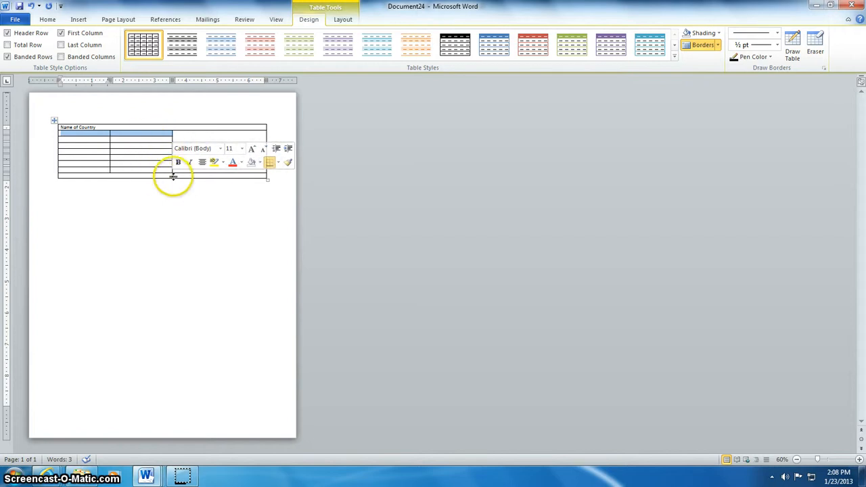
Step: Merge the two topmost cells of the block directly below the "Name of Country" row
left_click(173, 175)
left_click_drag(122, 139, 102, 130)
right_click(105, 132)
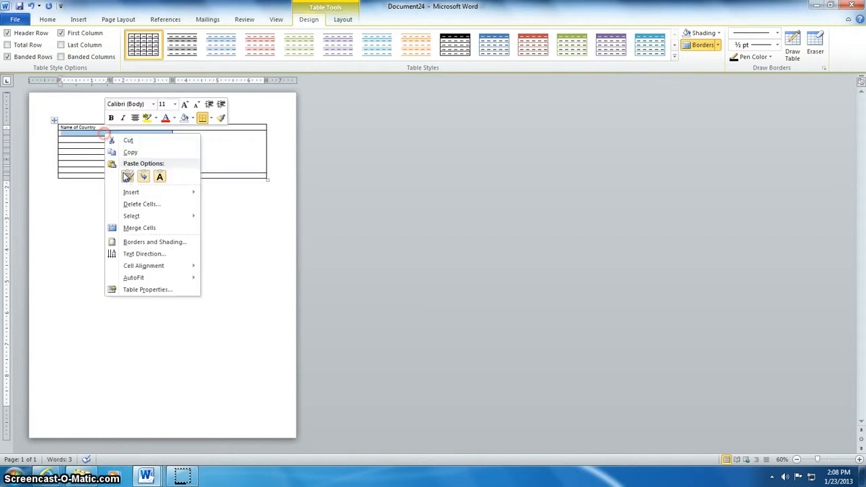
left_click(149, 228)
Step: Merge the two cells of the table's bottom row and split the merged cell into 2 columns and 1 row
left_click_drag(159, 178, 174, 174)
right_click(174, 174)
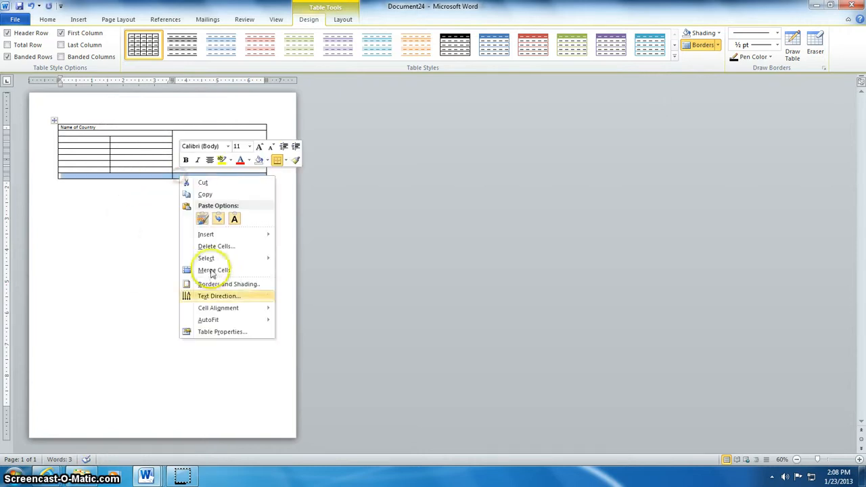
left_click(223, 270)
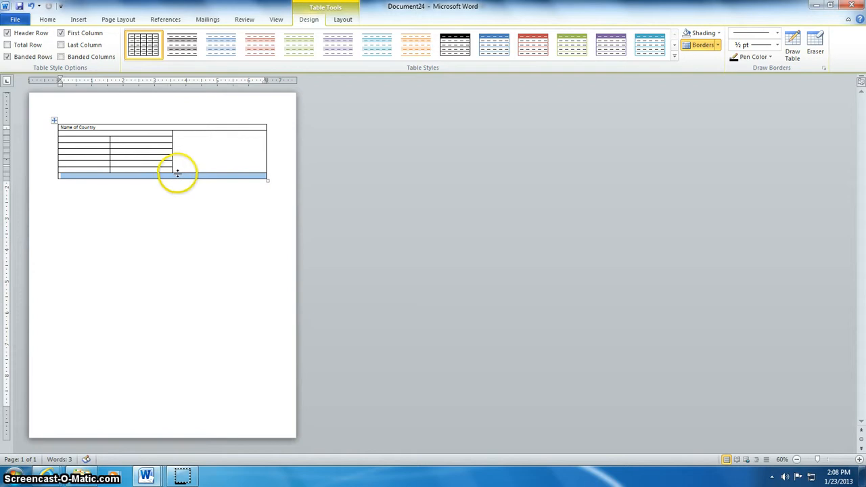
right_click(180, 181)
left_click(220, 270)
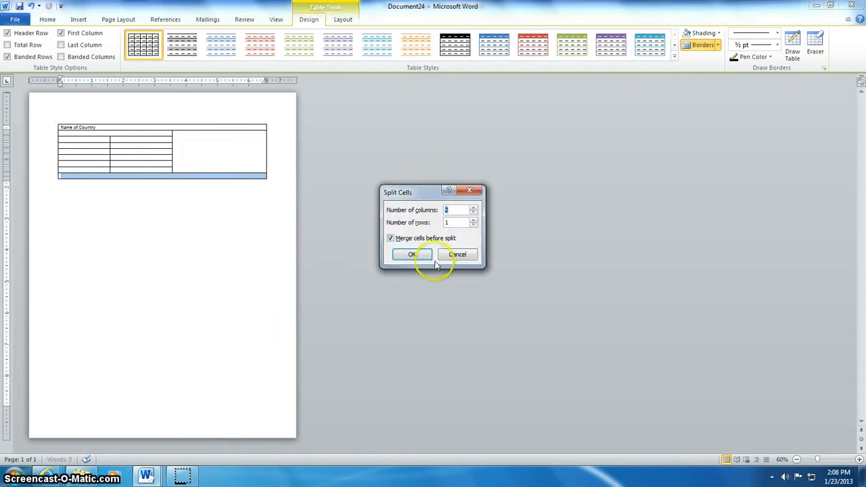
left_click(428, 259)
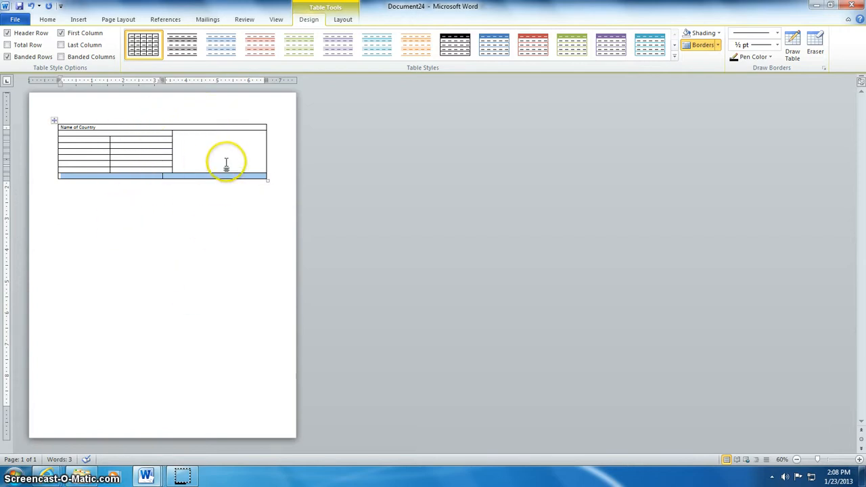
Step: Enter "Demographics" in the merged cell below "Name of Country" and "Language" in the first cell beneath it
left_click(139, 132)
type("Demographics")
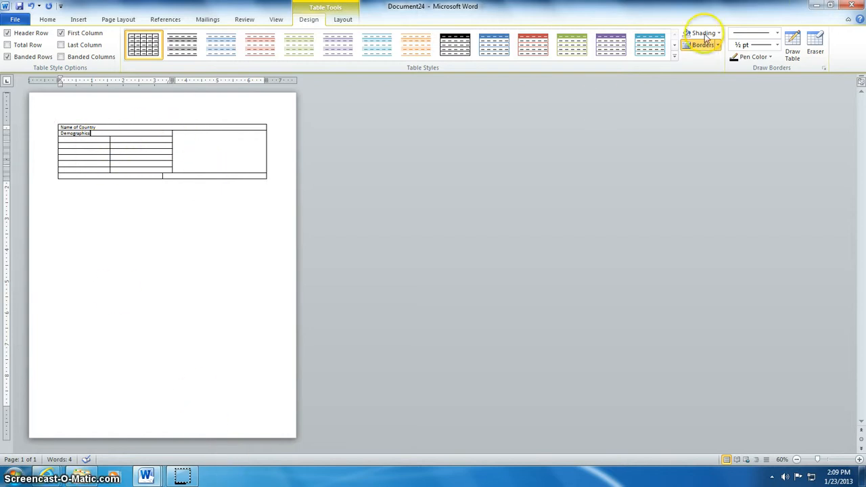
left_click(830, 6)
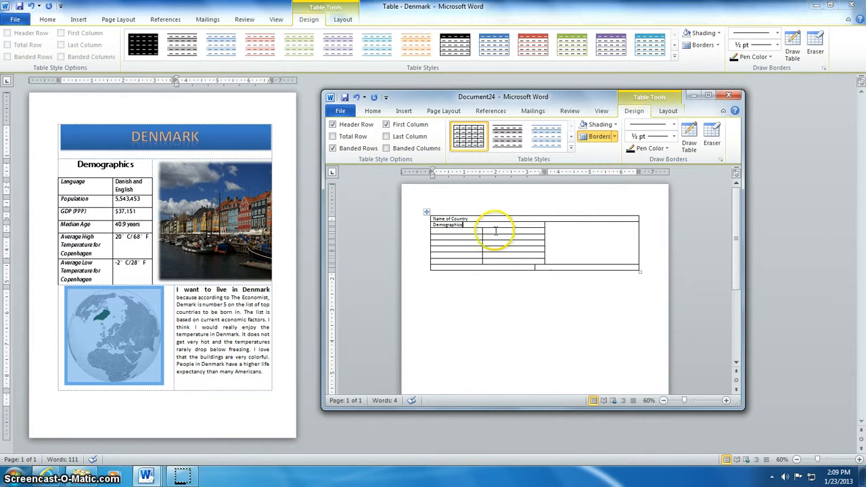
left_click(447, 231)
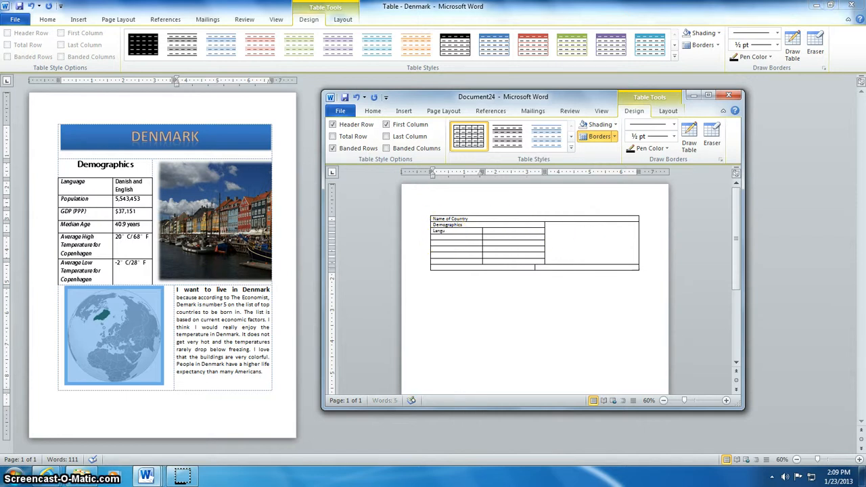
type("Language")
key("Return")
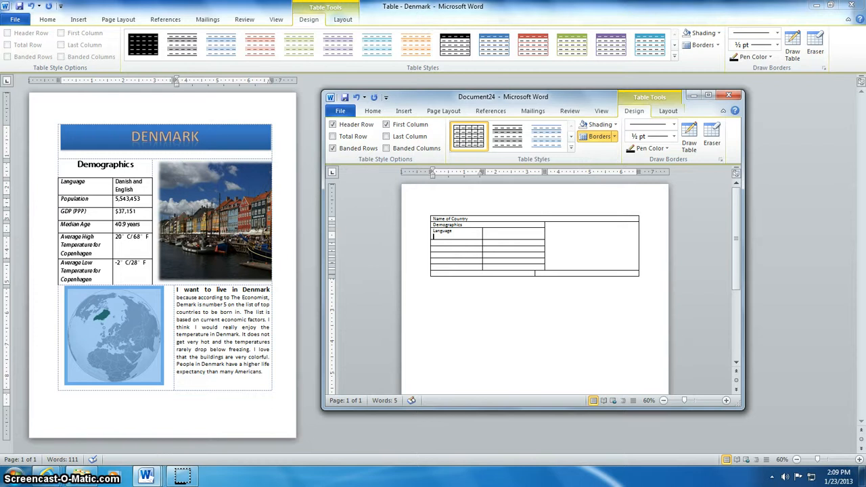
key("BackSpace")
Step: Enter "Population", "GDP (PPP)" and "Median Age" in the first-column cells below "Language"
left_click(477, 232)
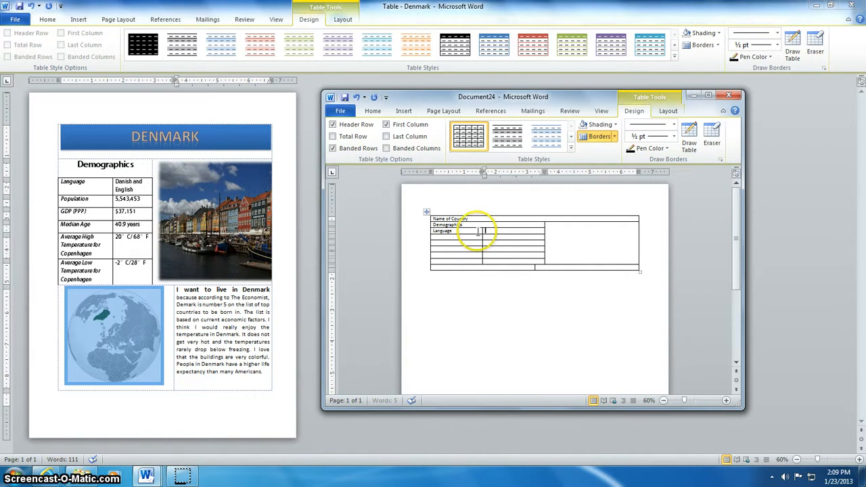
key("Tab")
type("Pop")
key("Tab")
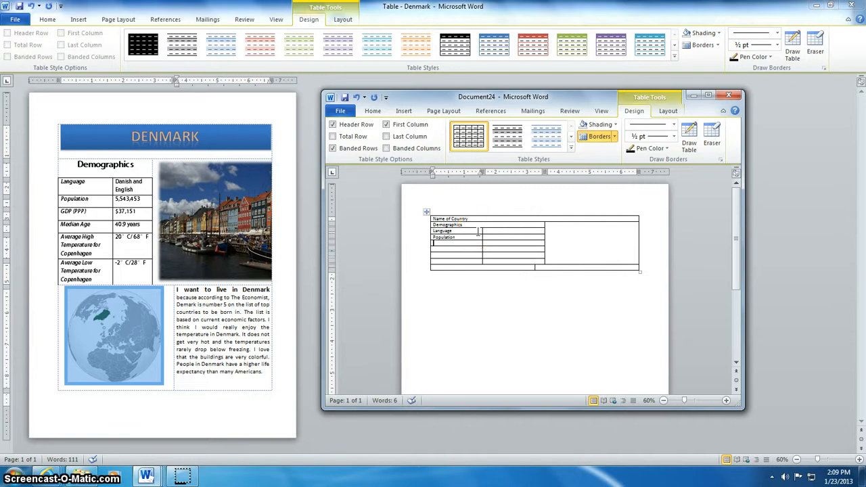
type("GDP (PPP")
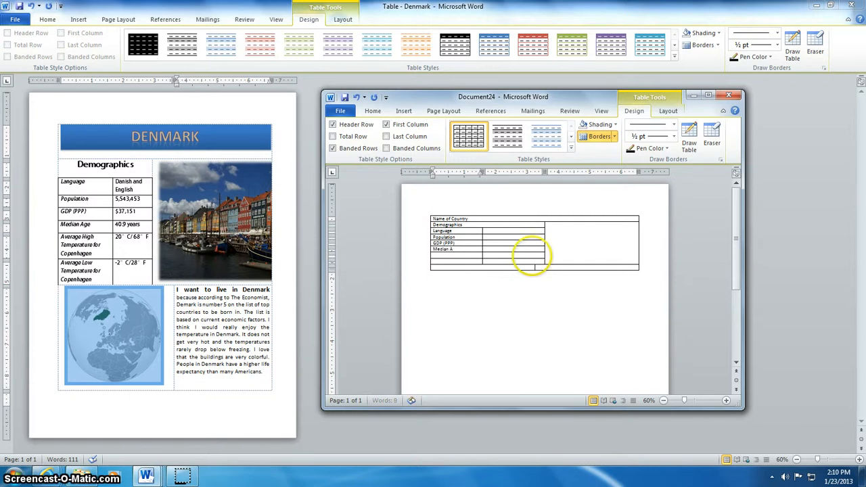
key("Tab")
key("Tab")
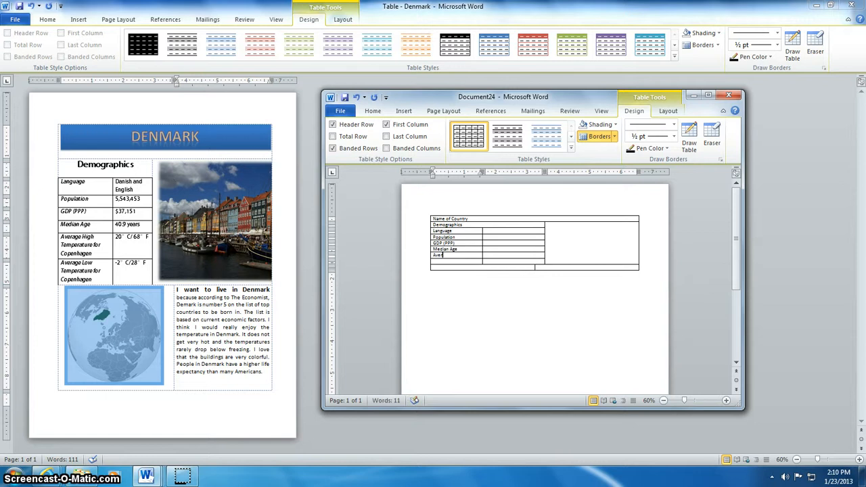
Step: Fill the two cells below "Median Age" with labels for the capital's average high and average low temperature
type("Average High Temperature for")
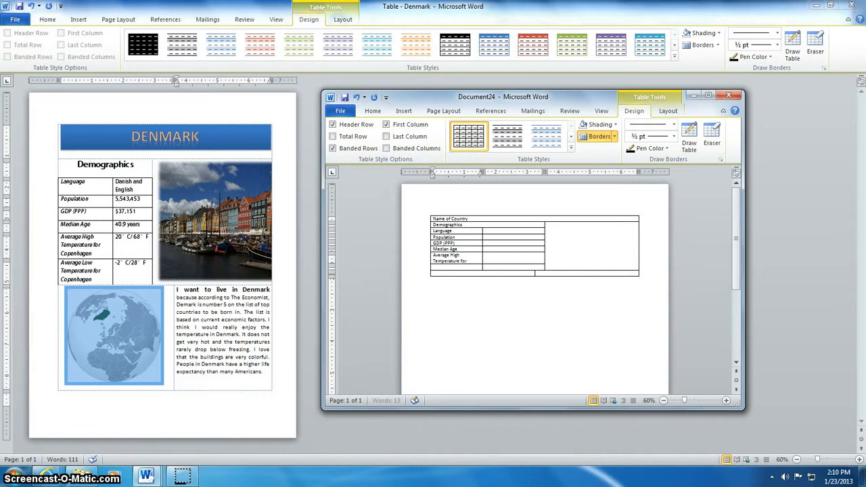
key("BackSpace")
type("r Capital")
type("Average Low")
type(" Terature for")
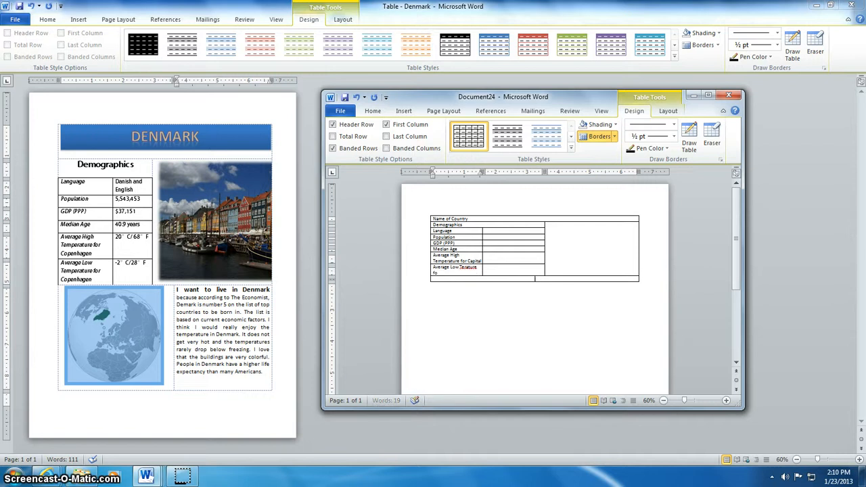
Step: Correct the misspelled word in the last label so it reads "Average Low Temperature for Capital"
right_click(469, 266)
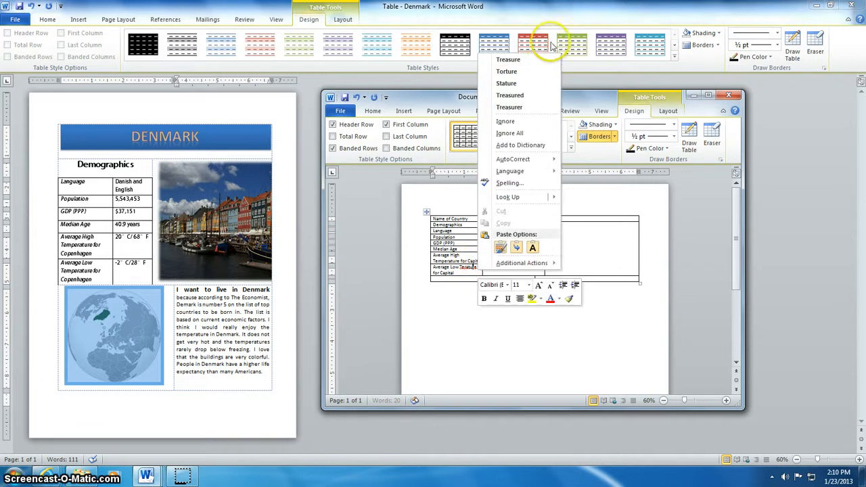
left_click(456, 273)
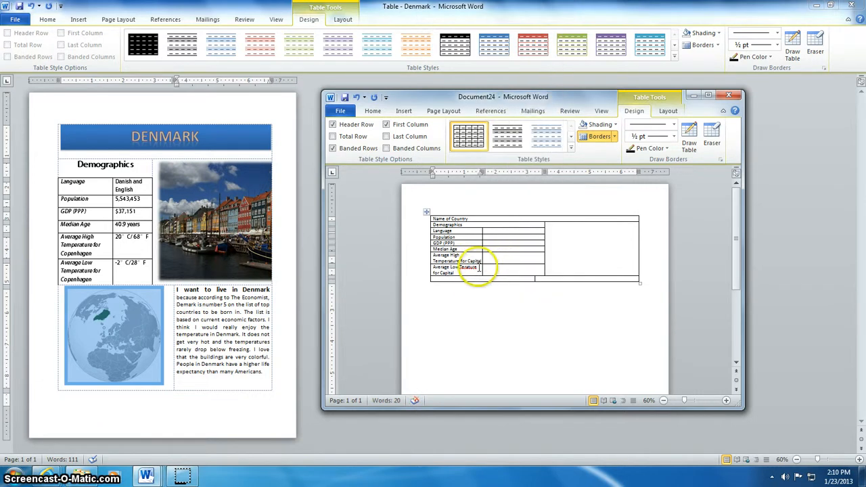
double_click(467, 268)
key("BackSpace")
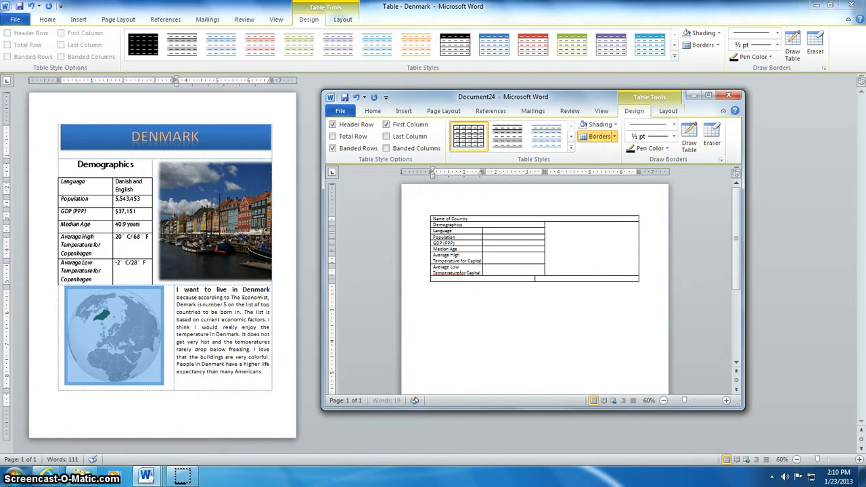
left_click(498, 269)
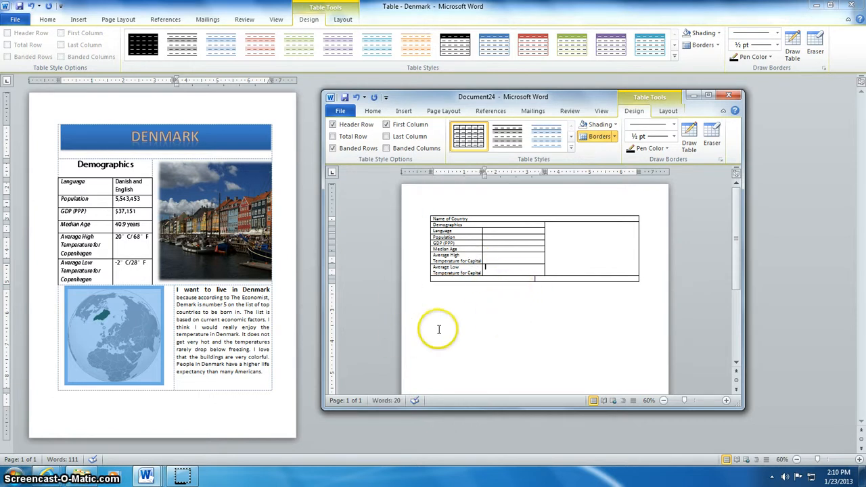
left_click(563, 242)
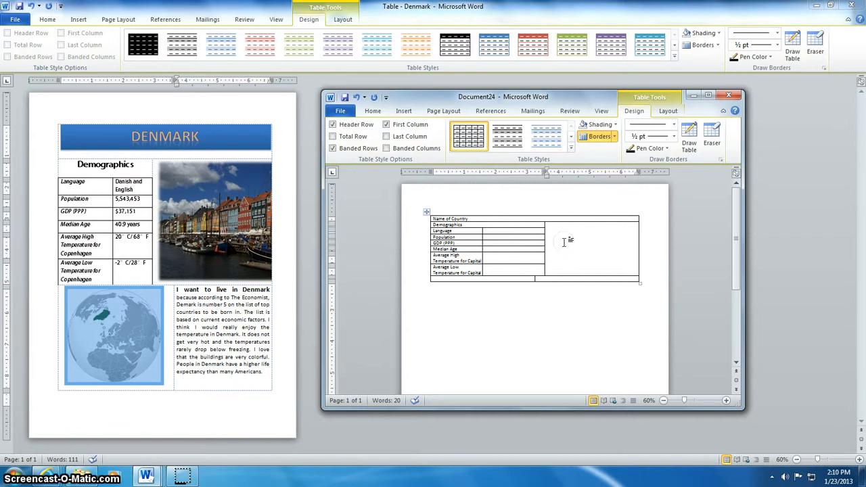
left_click(518, 284)
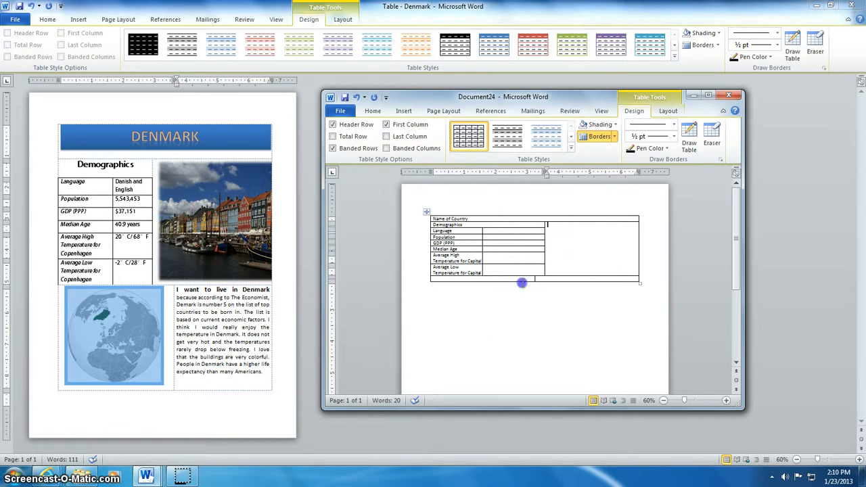
left_click(522, 278)
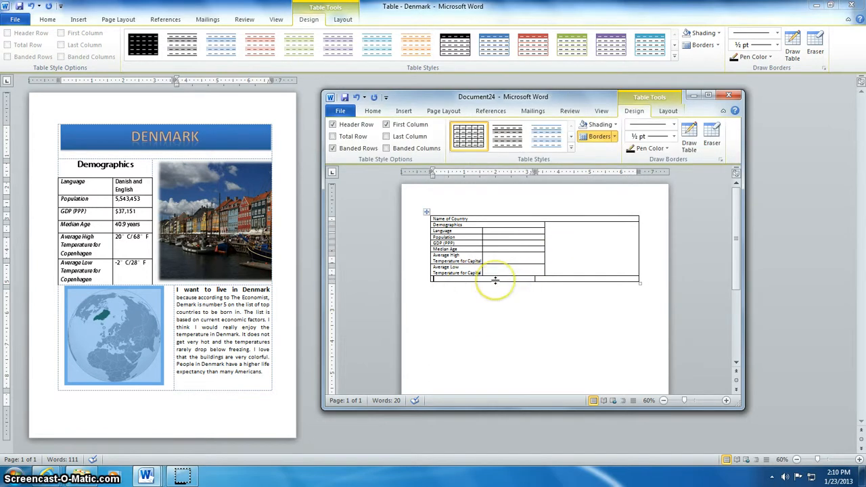
left_click(582, 238)
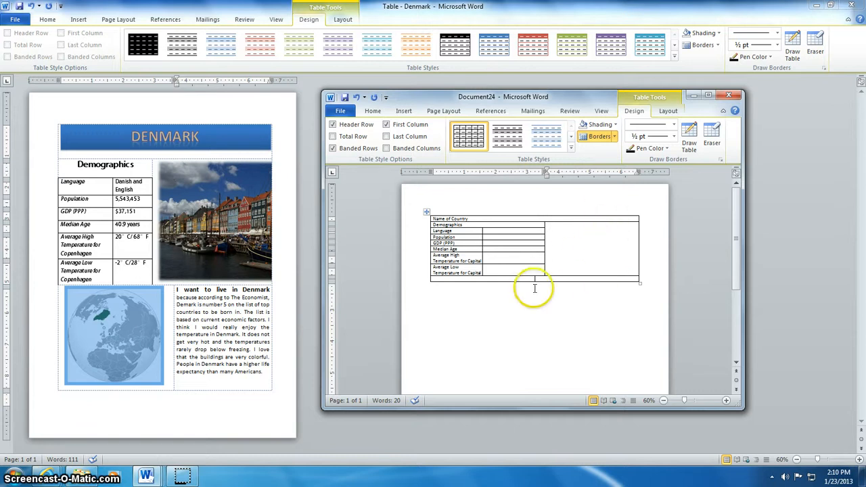
left_click(510, 278)
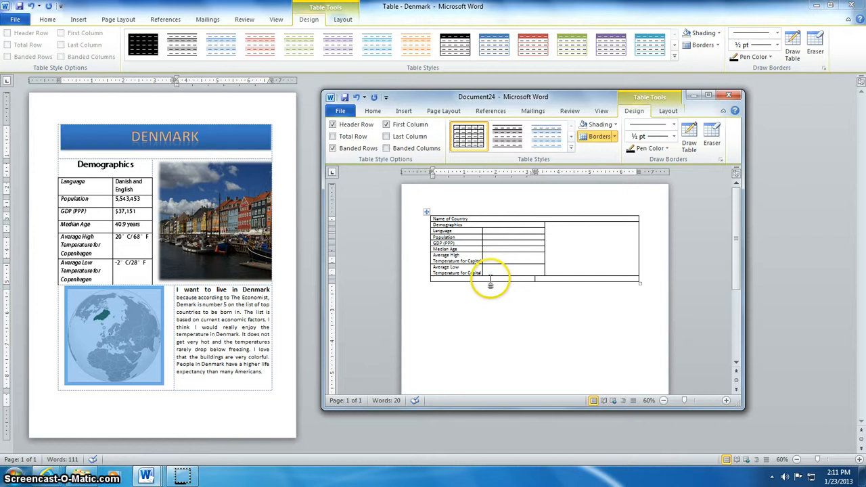
Step: Enter "The reason why we want to live in that country." in the second cell of the table's bottom row
left_click(548, 277)
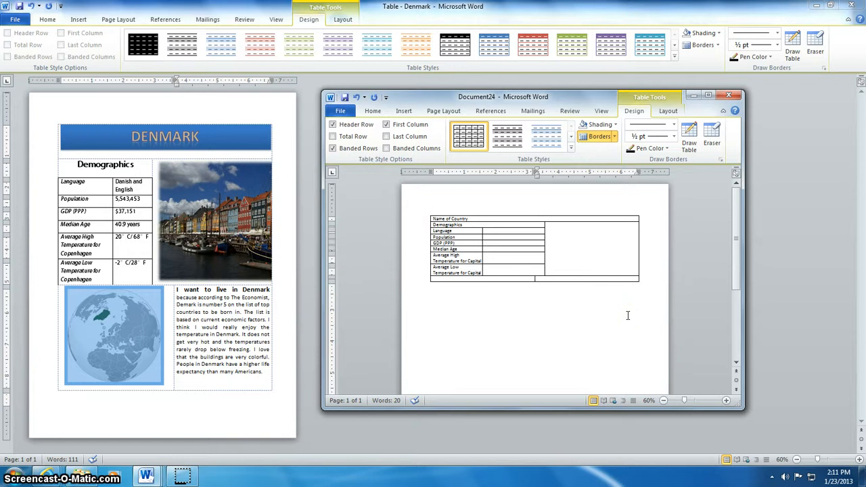
type("The reason why we want to live in that country.")
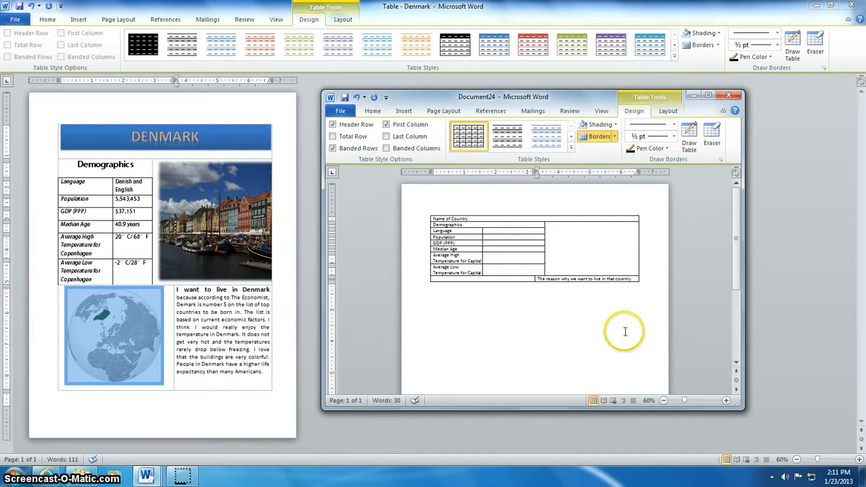
Step: Maximize the new document's window, remove all borders from the entire table and check the View Gridlines setting
left_click(427, 212)
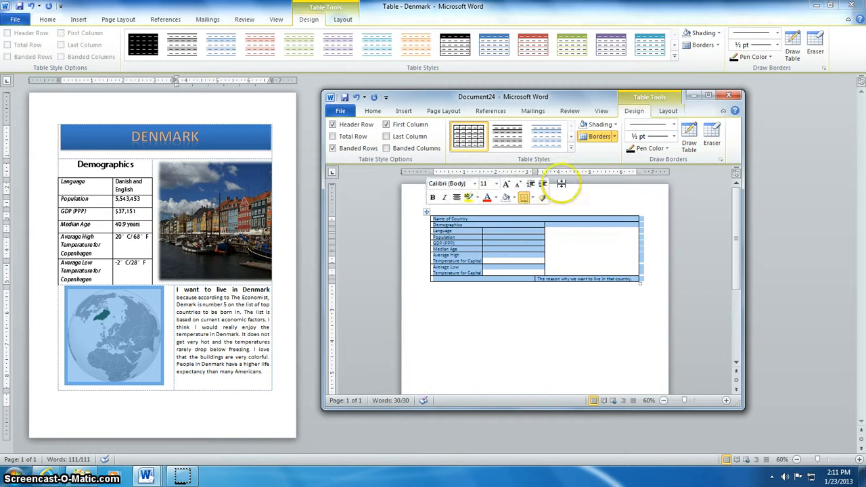
left_click(708, 95)
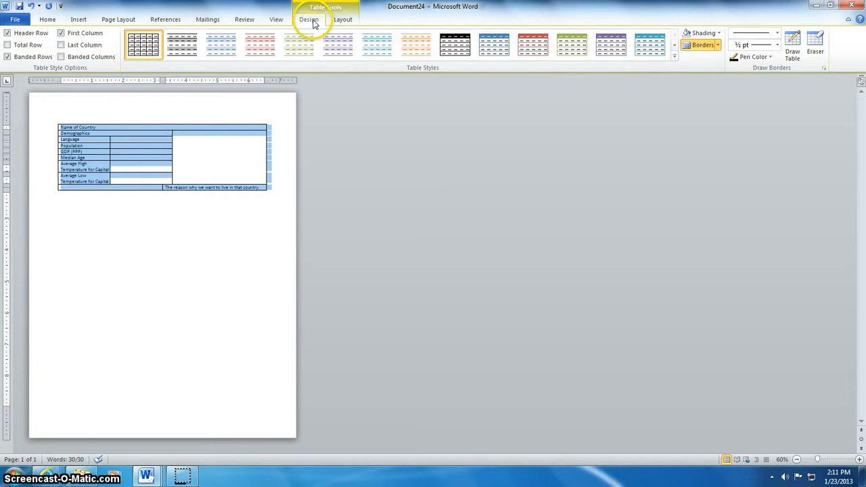
left_click(717, 46)
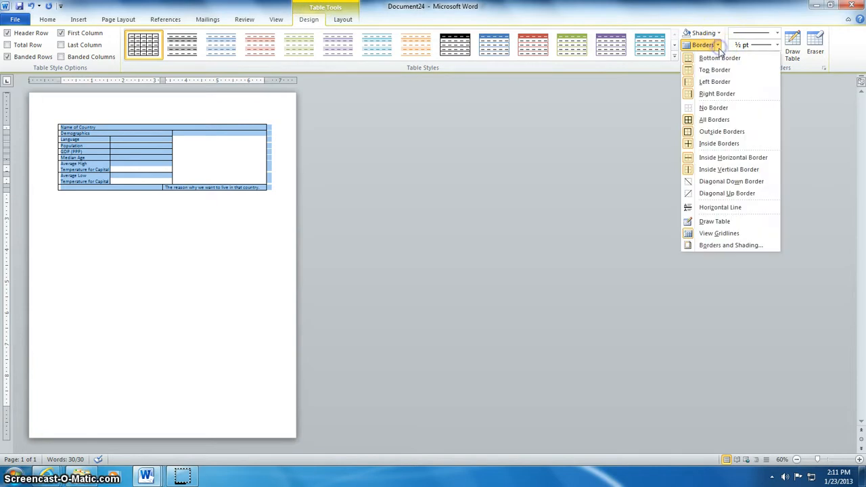
left_click(734, 110)
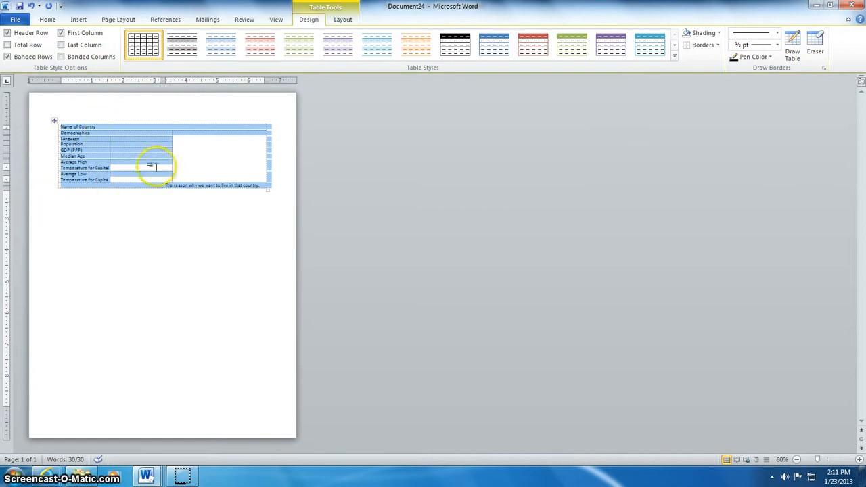
left_click(702, 45)
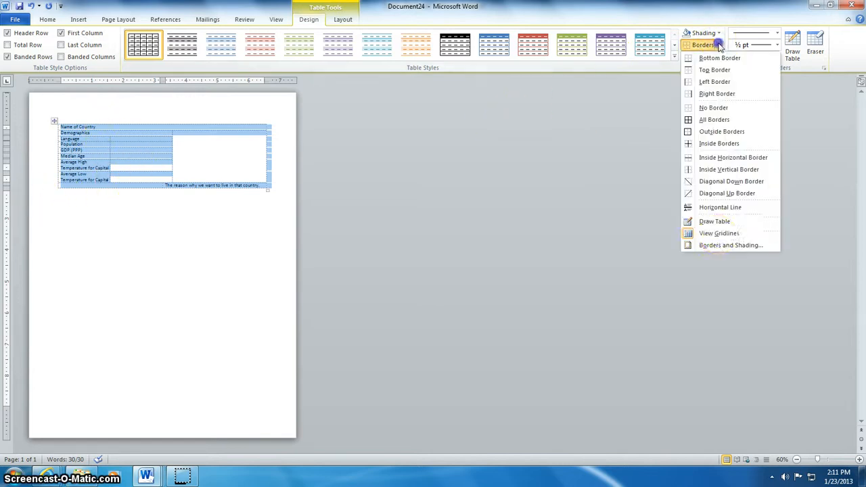
left_click(722, 234)
left_click(253, 165)
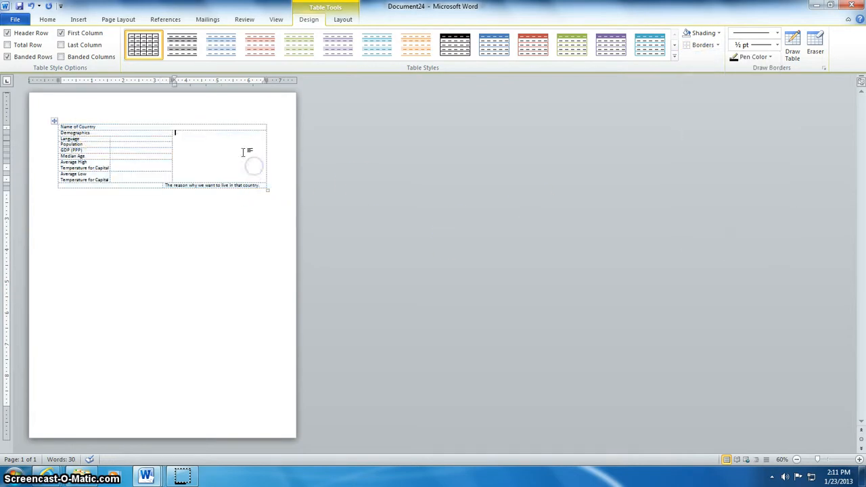
Step: Convert the "Name of Country" text in the table's first row into WordArt with the dark red bevelled style
left_click(102, 129)
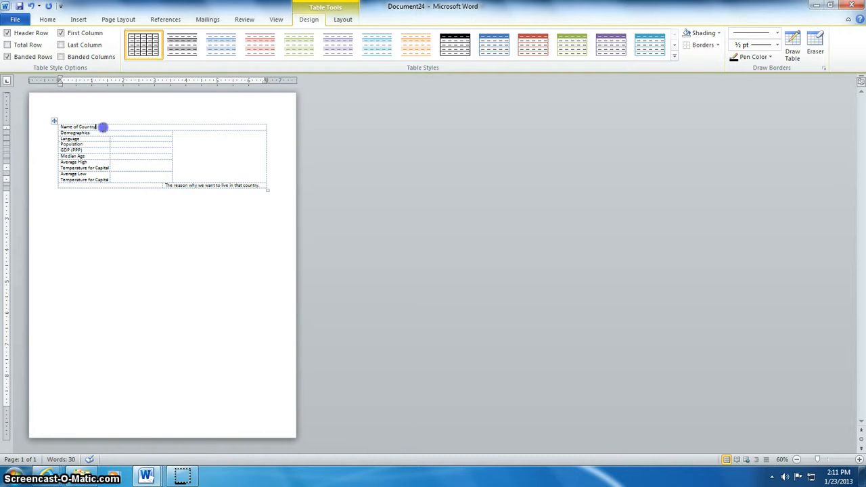
left_click_drag(66, 125, 59, 126)
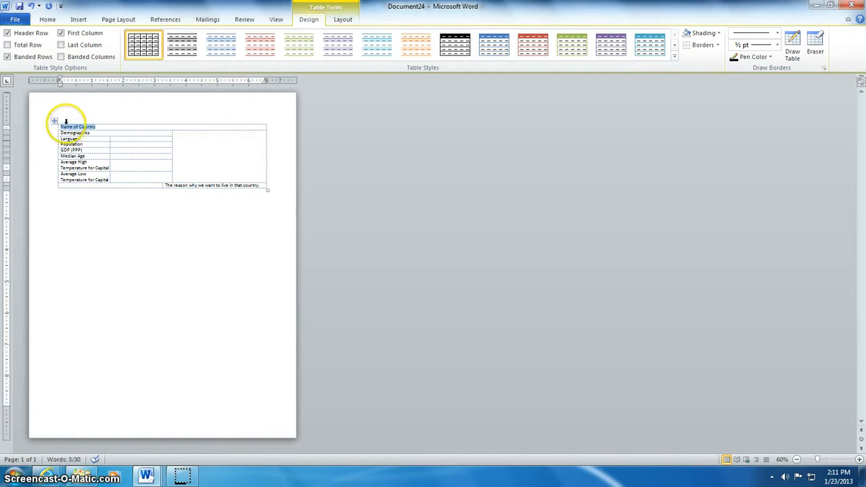
left_click(78, 20)
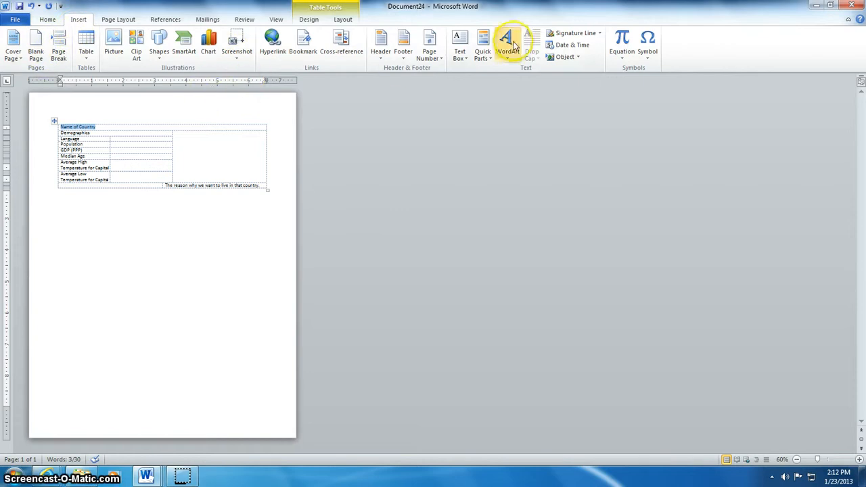
left_click(509, 48)
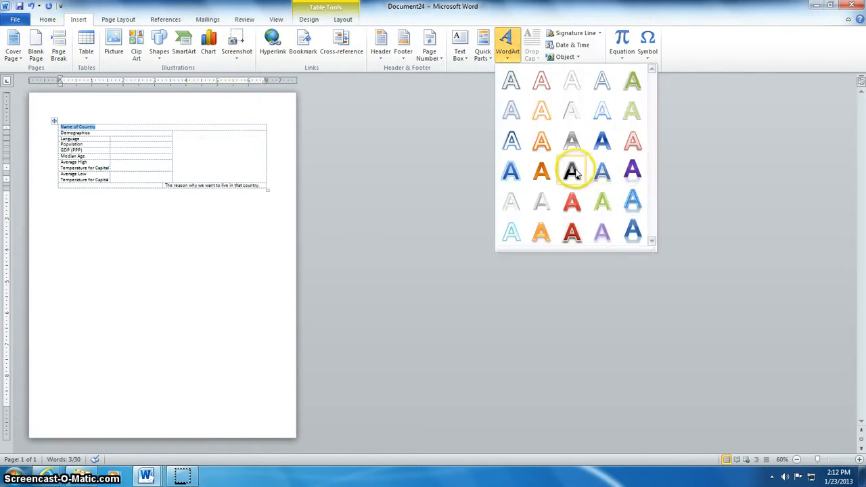
left_click(574, 233)
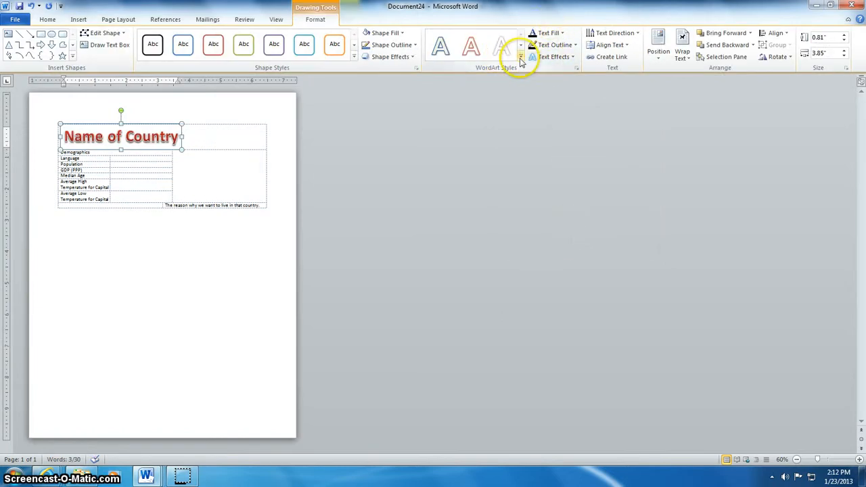
Step: Change the title WordArt's lettering to the silver-grey style and give its box the glossy blue intense shape style
left_click(521, 59)
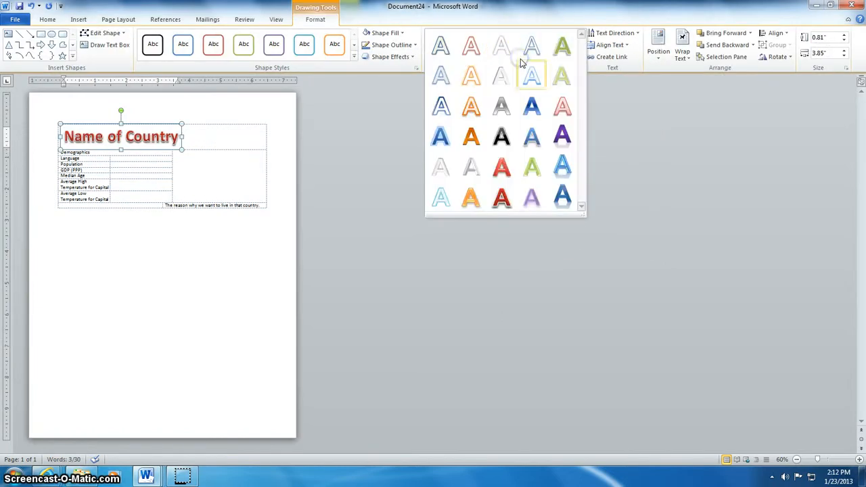
left_click(476, 171)
left_click(353, 60)
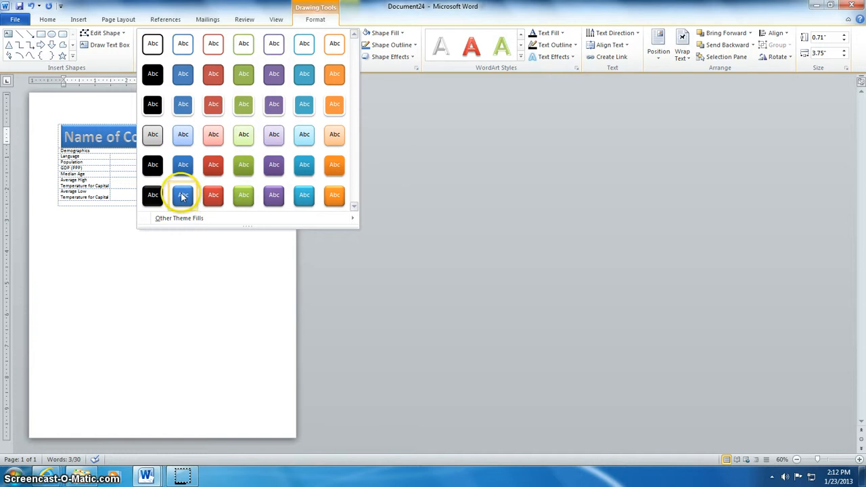
left_click(183, 196)
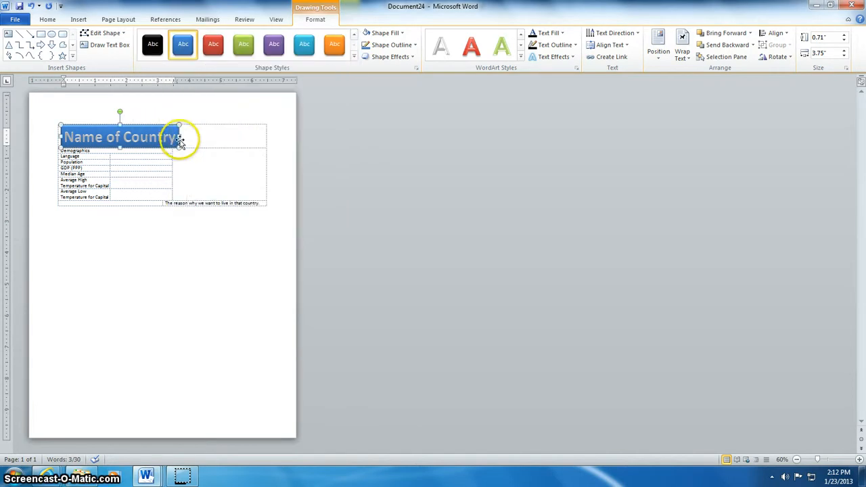
Step: Widen the blue title banner to about 6.55" so it spans the table, and make it slightly taller
left_click_drag(180, 137, 268, 137)
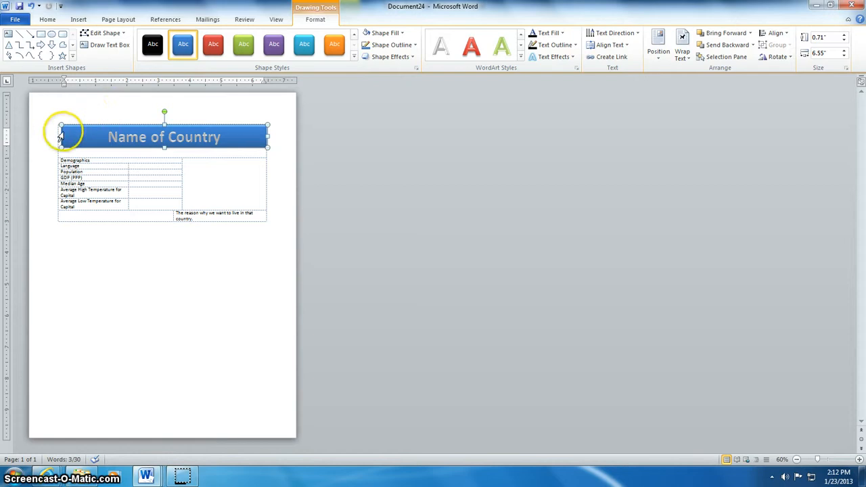
left_click_drag(61, 137, 60, 138)
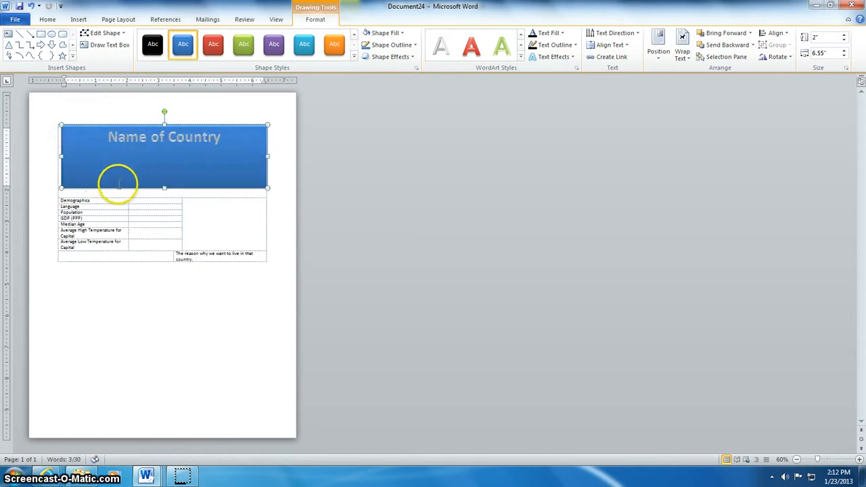
left_click_drag(161, 188, 163, 155)
left_click(195, 161)
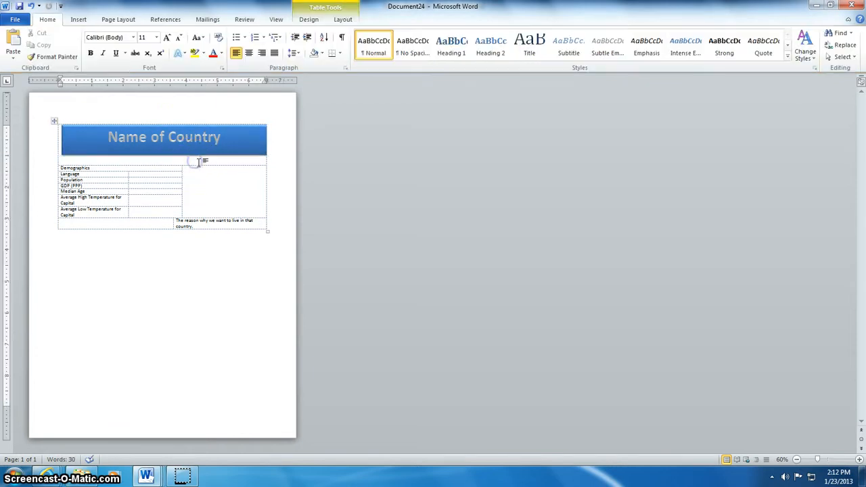
Step: Make the "Demographics" heading bold, enlarge its font by six size increments and centre it in its cell
left_click(91, 168)
left_click_drag(92, 168, 60, 168)
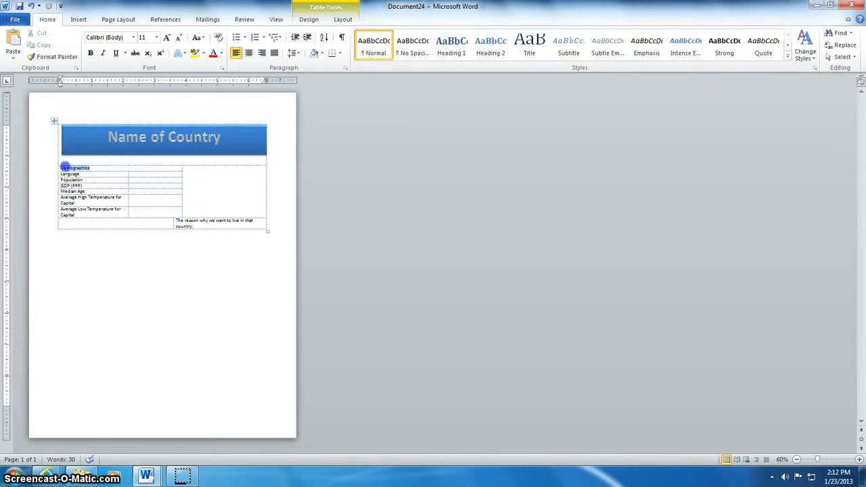
left_click(90, 53)
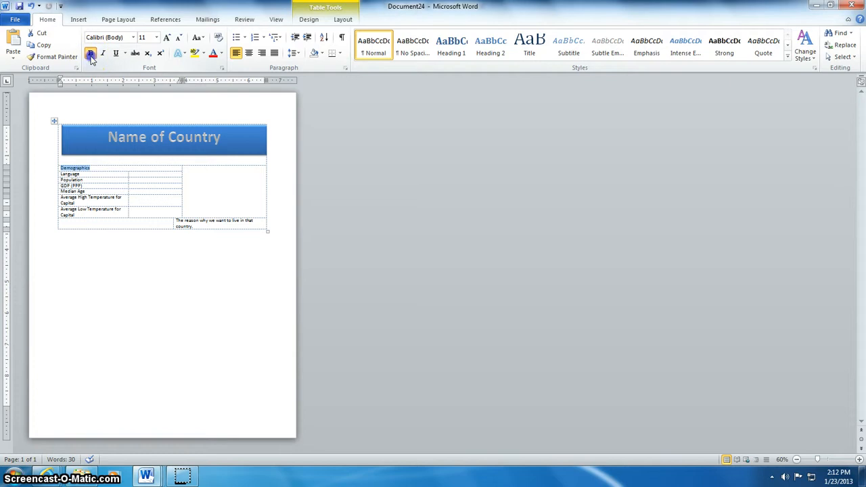
left_click(167, 37)
left_click(168, 38)
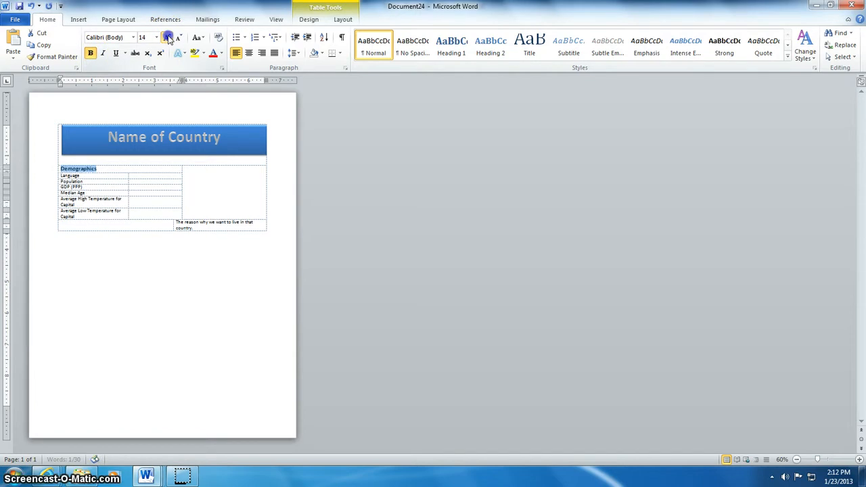
left_click(168, 38)
left_click(168, 38)
left_click(168, 38)
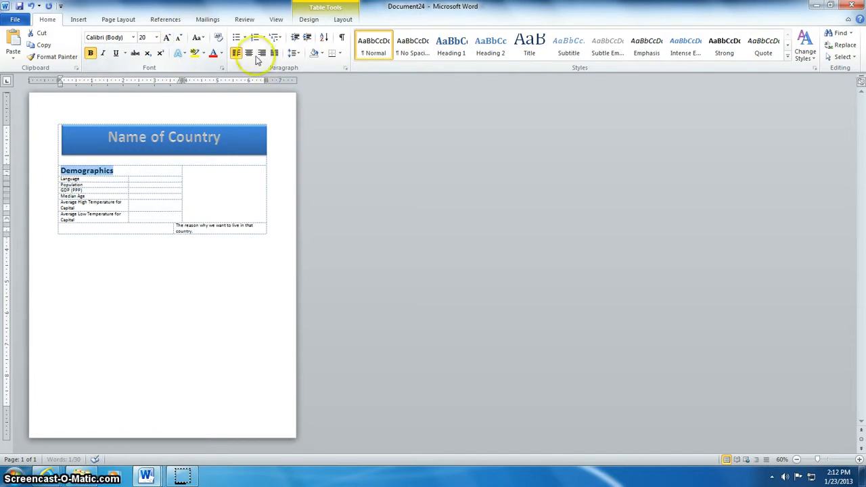
left_click(249, 52)
left_click(167, 38)
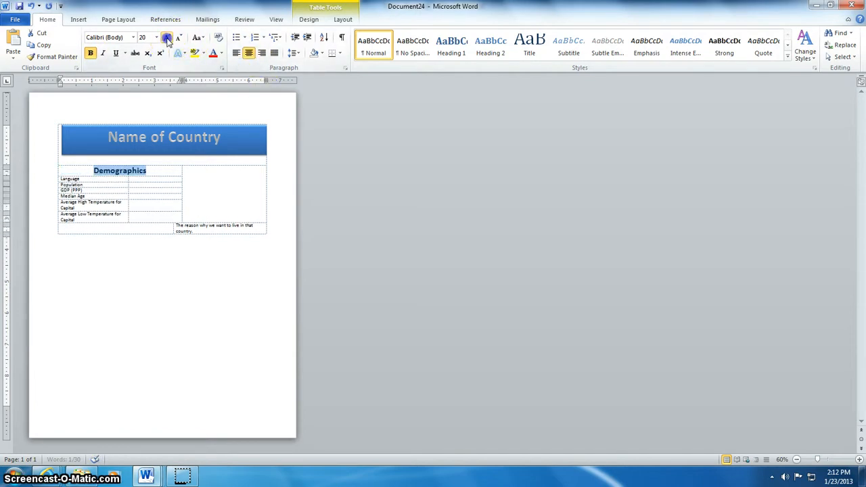
Step: Italicize the label cells below the "Demographics" heading, from "Language" to "Average Low Temperature for Capital"
left_click(113, 182)
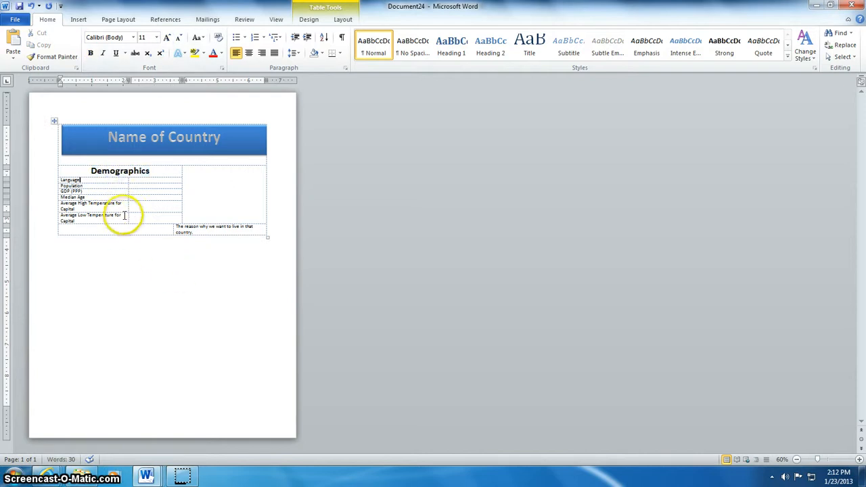
left_click_drag(123, 215, 58, 180)
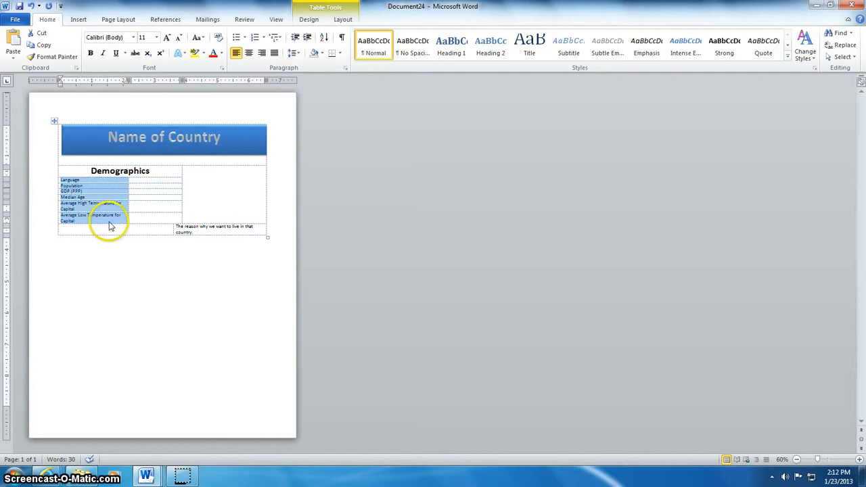
left_click(102, 54)
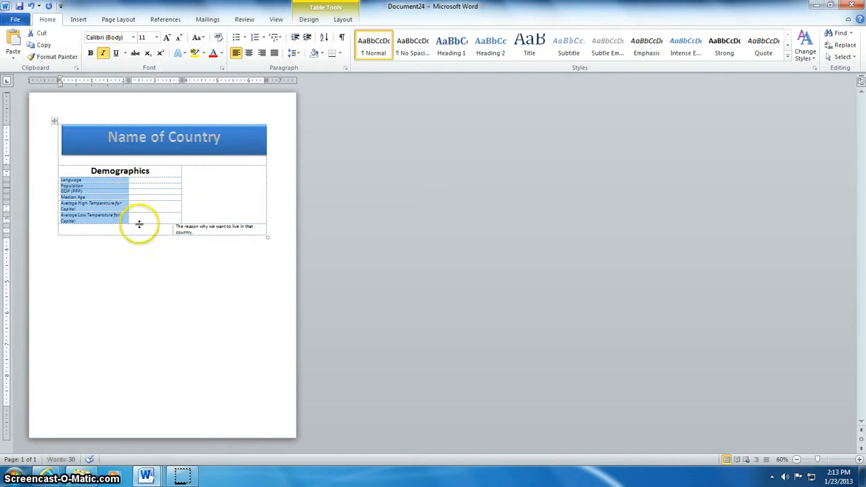
left_click(162, 256)
Step: Apply all borders to the label and value cells from the "Language" row through the average low temperature row
left_click_drag(173, 217, 80, 181)
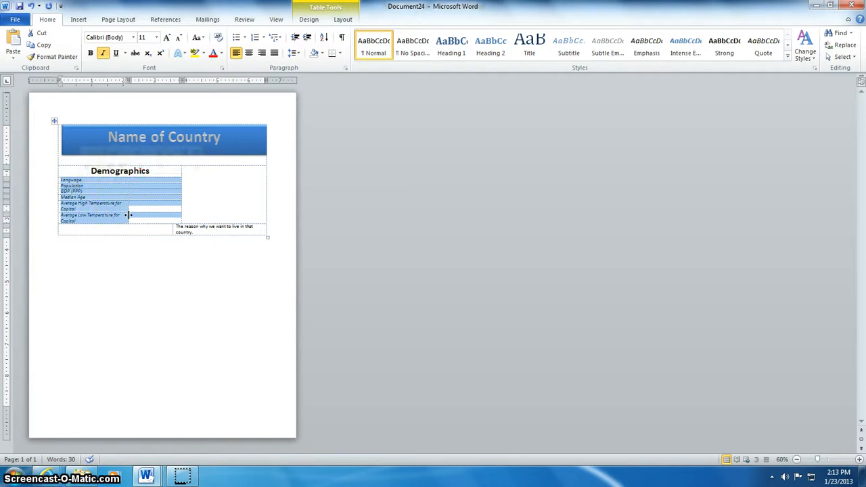
left_click(340, 53)
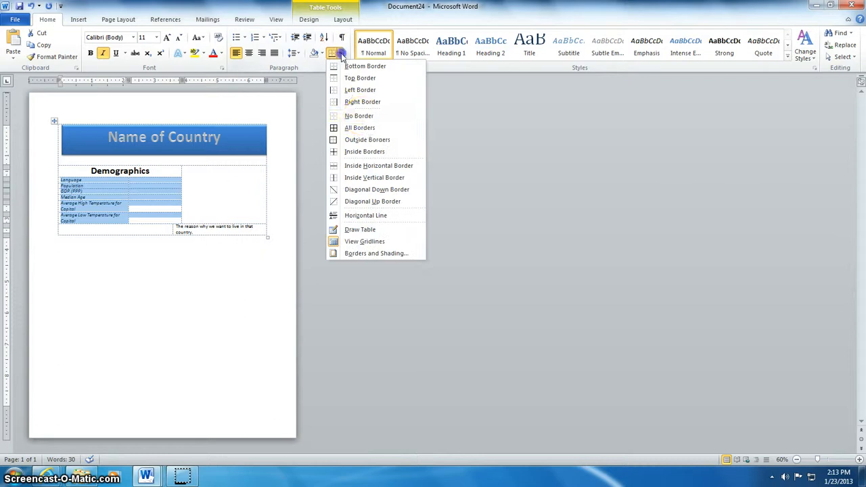
left_click(366, 130)
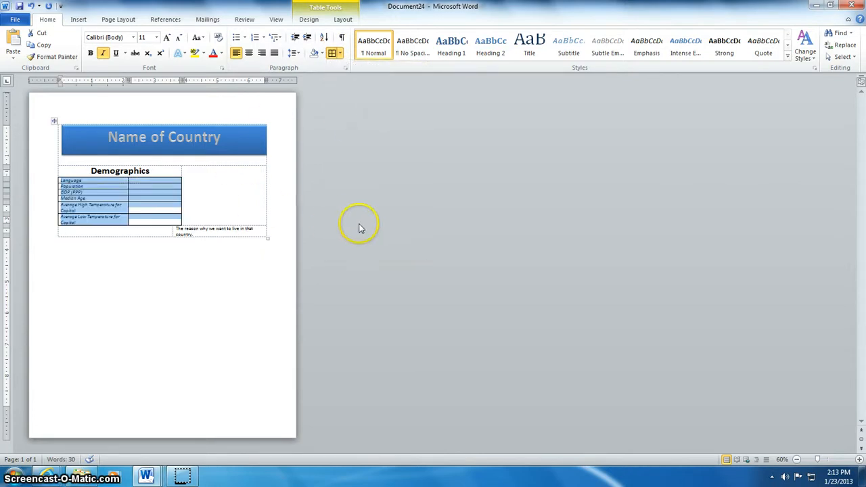
left_click(360, 223)
left_click(482, 326)
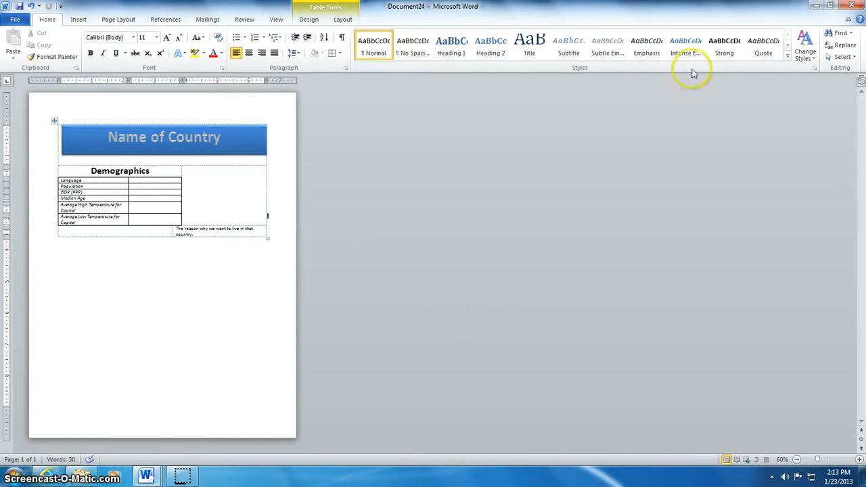
Step: Restore the new document's window beside the Denmark example and save the document to the Desktop as "Table- Country"
left_click(830, 5)
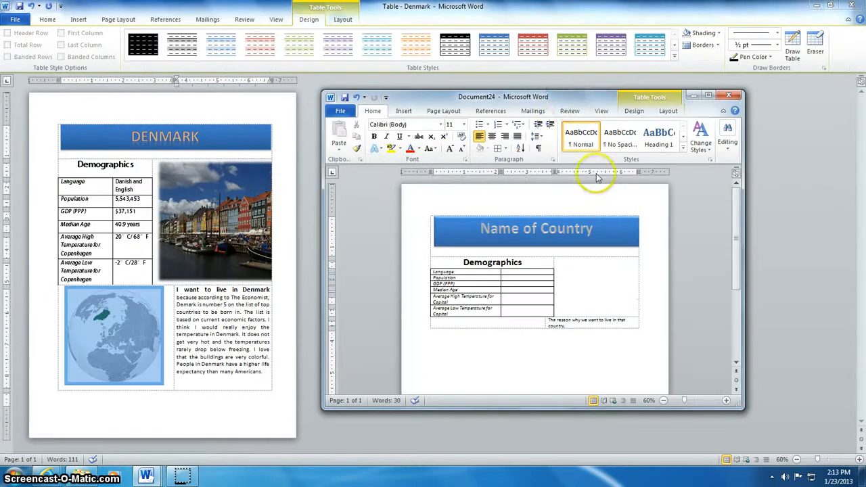
left_click_drag(564, 97, 623, 54)
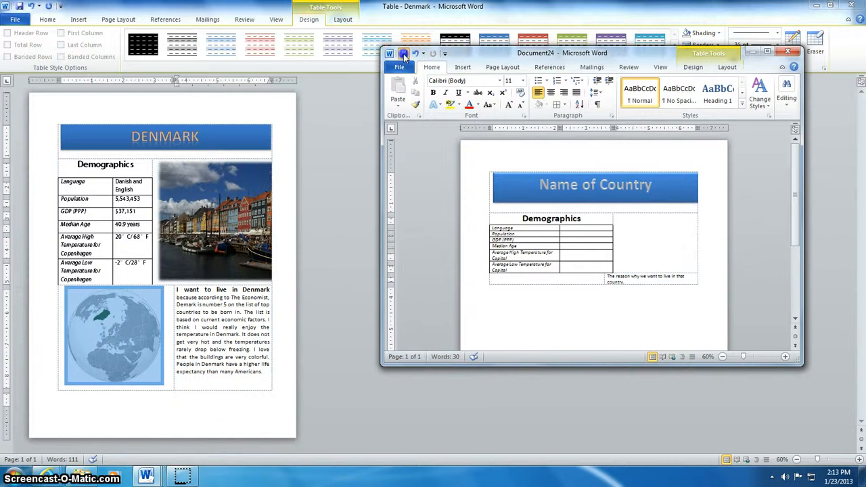
left_click(404, 54)
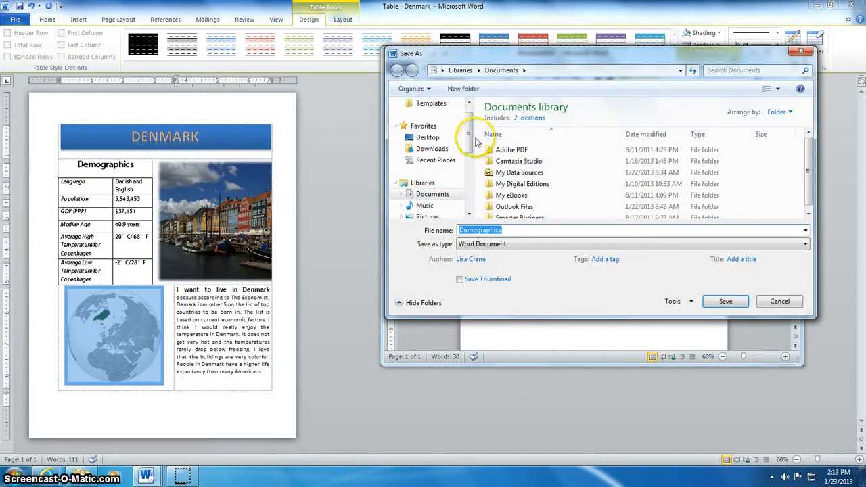
left_click(440, 138)
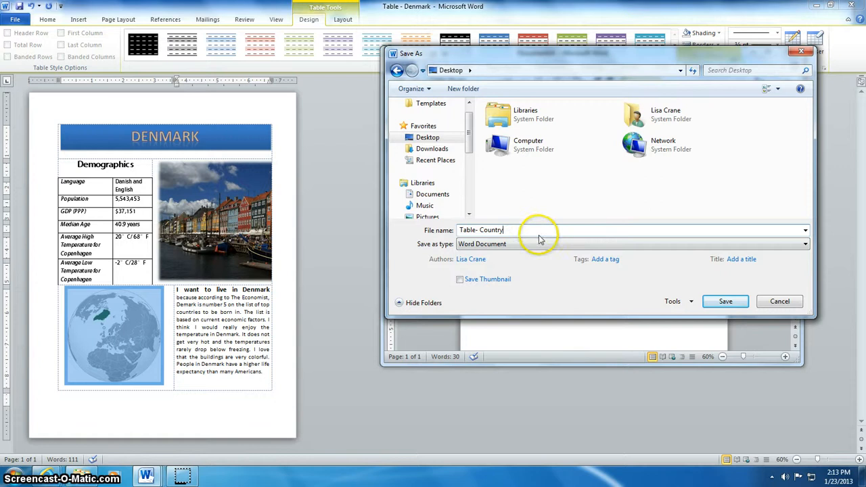
left_click(737, 302)
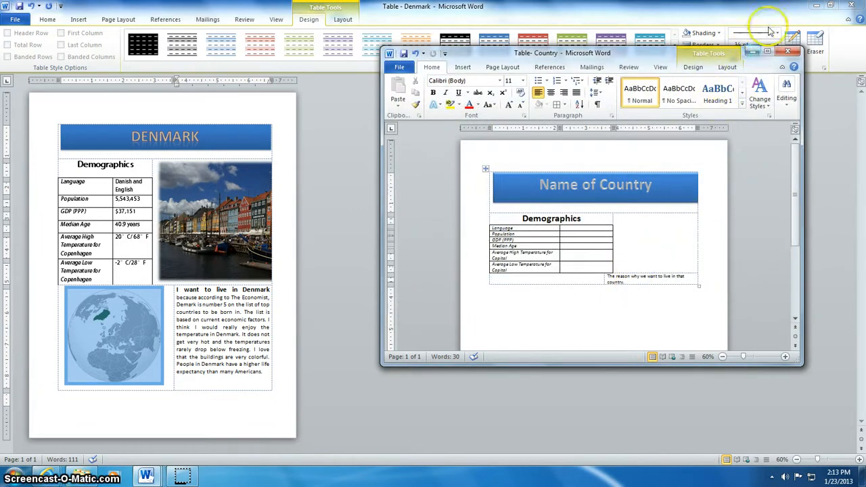
Step: Minimize the Denmark document and place the restored "Table- Country" window so the browser behind it is accessible
left_click(813, 6)
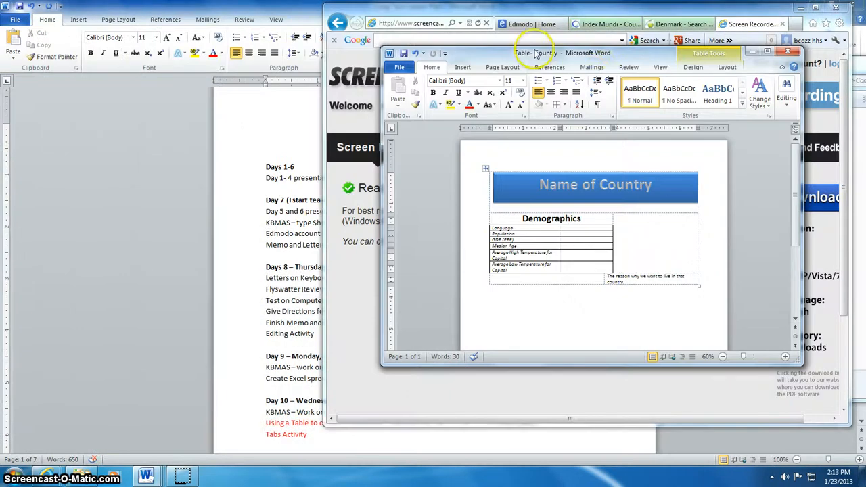
left_click_drag(561, 53, 194, 3)
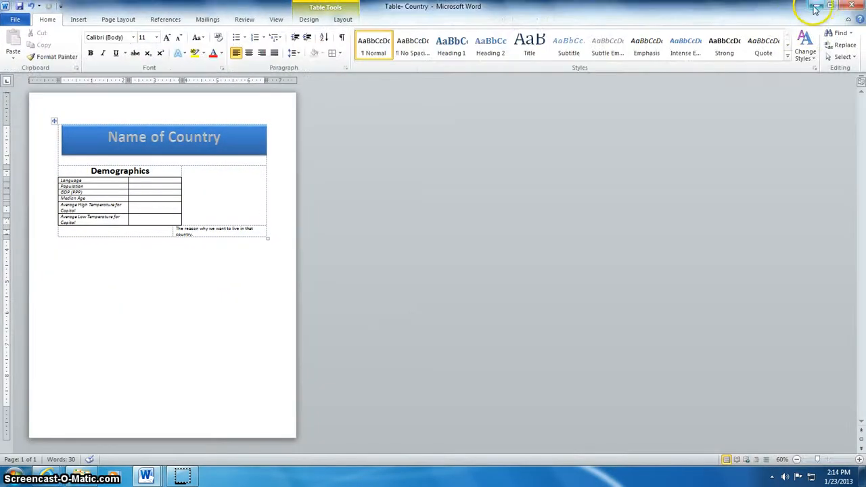
left_click(833, 7)
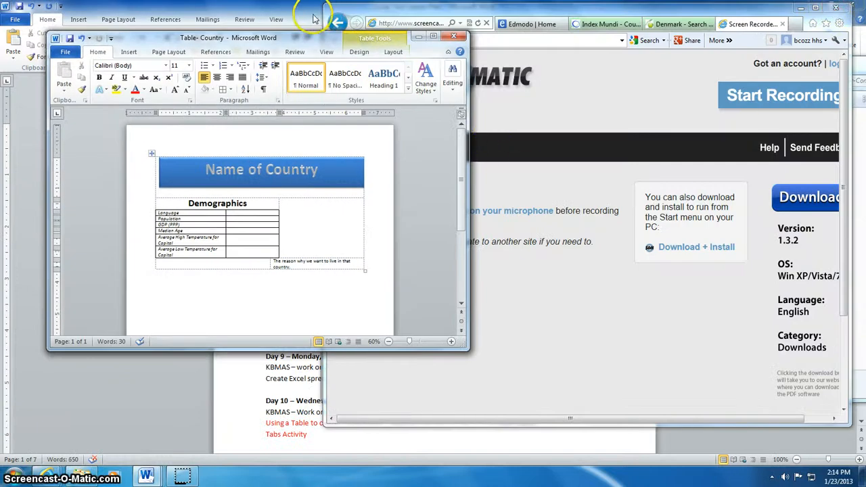
left_click_drag(303, 42, 256, 12)
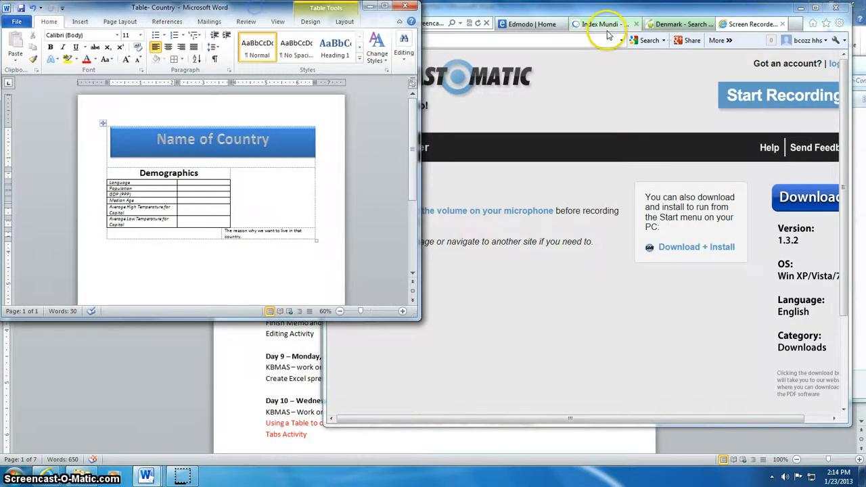
Step: Switch to the Index Mundi page in the browser, maximize its window and open the South America country list
left_click(604, 25)
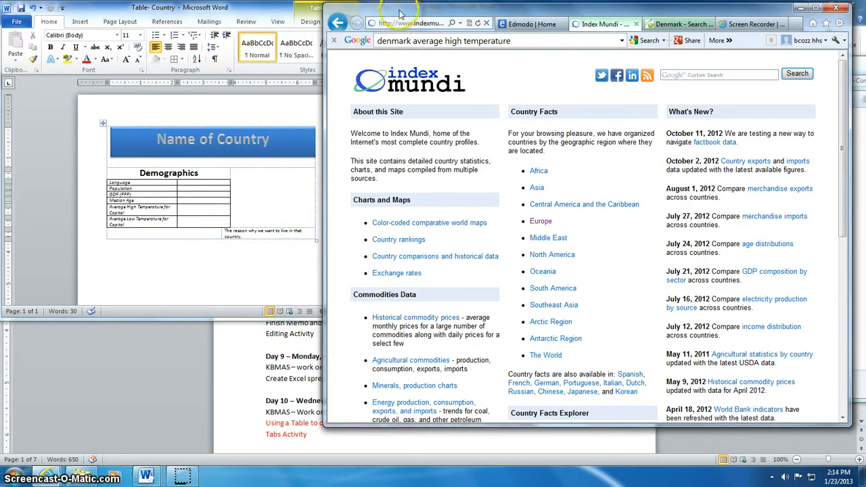
left_click(816, 8)
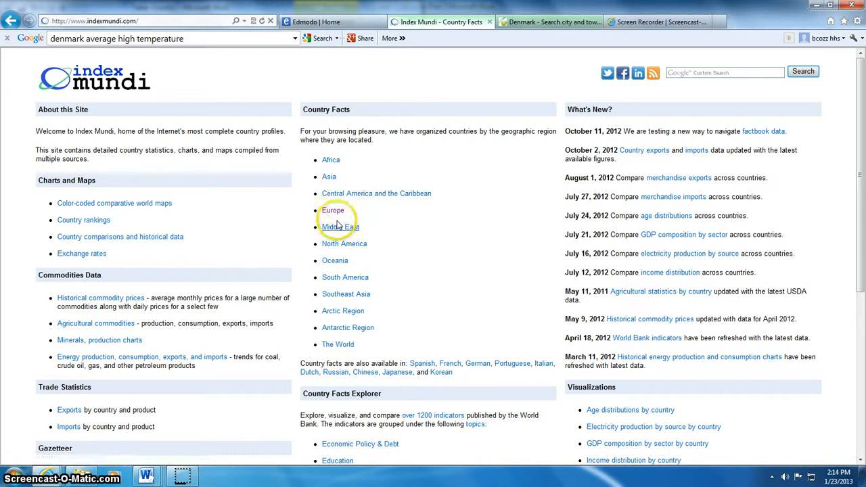
left_click(346, 278)
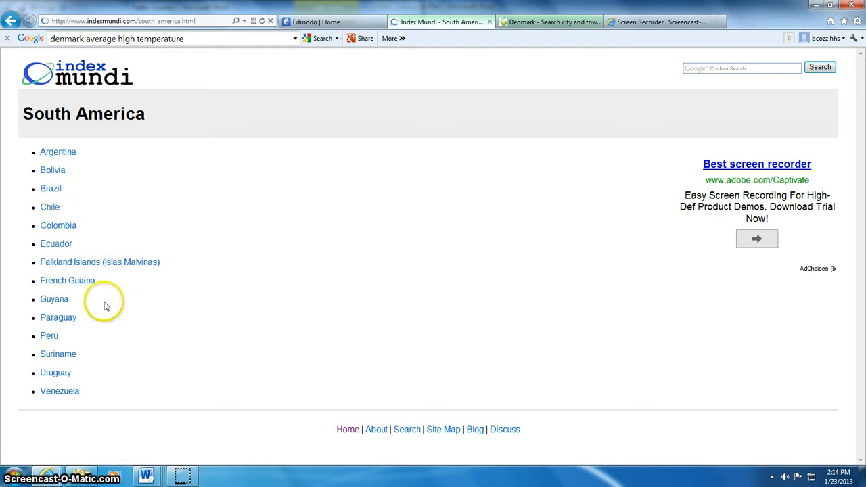
Step: Open the Peru country profile on Index Mundi and restore the browser window to a smaller size beside the "Table- Country" document
left_click(52, 341)
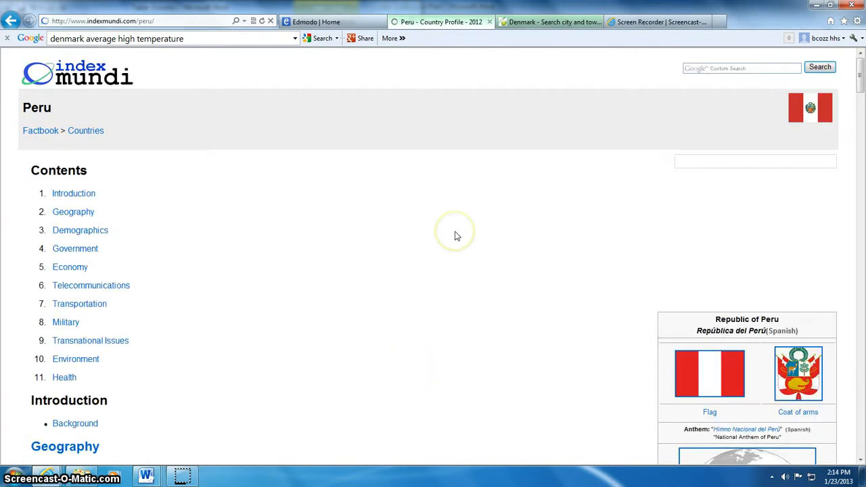
scroll(609, 284, "down", 2)
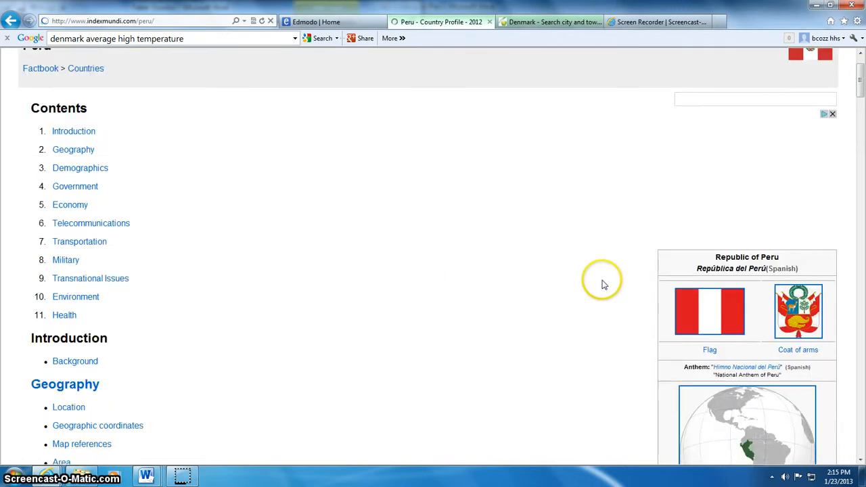
scroll(604, 284, "down", 6)
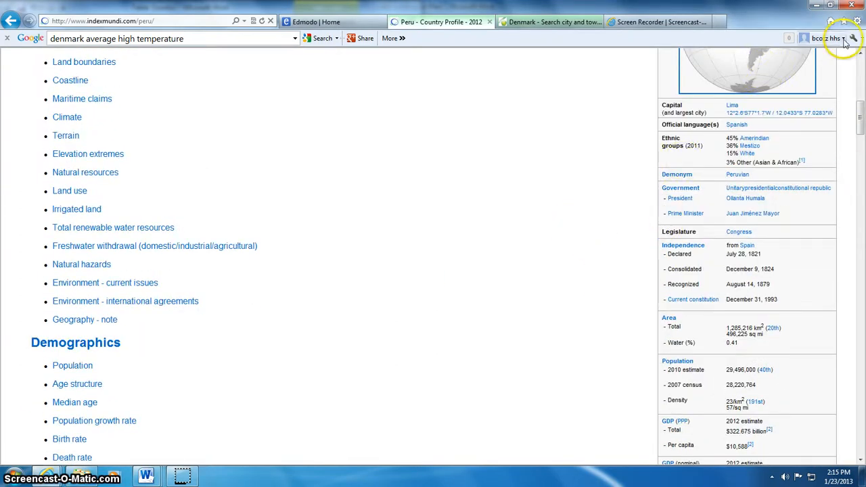
left_click(830, 6)
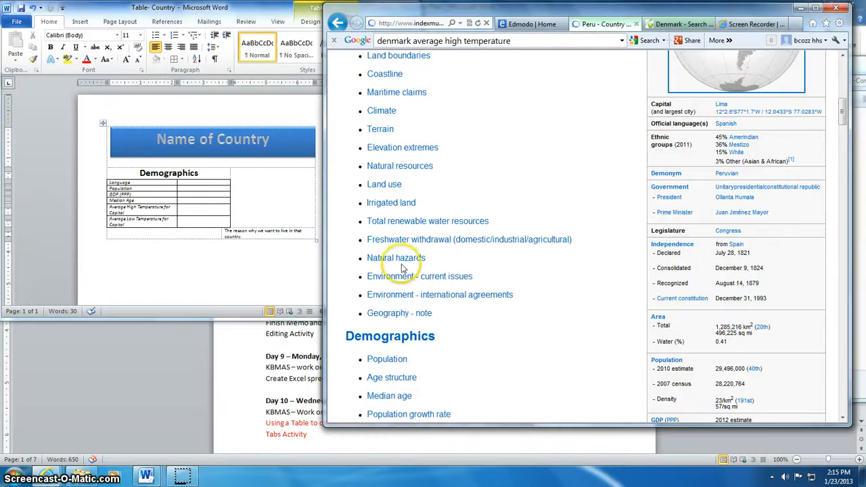
Step: Enter "Spanish" as the Language value in the Demographics table of the "Table- Country" document
left_click(257, 12)
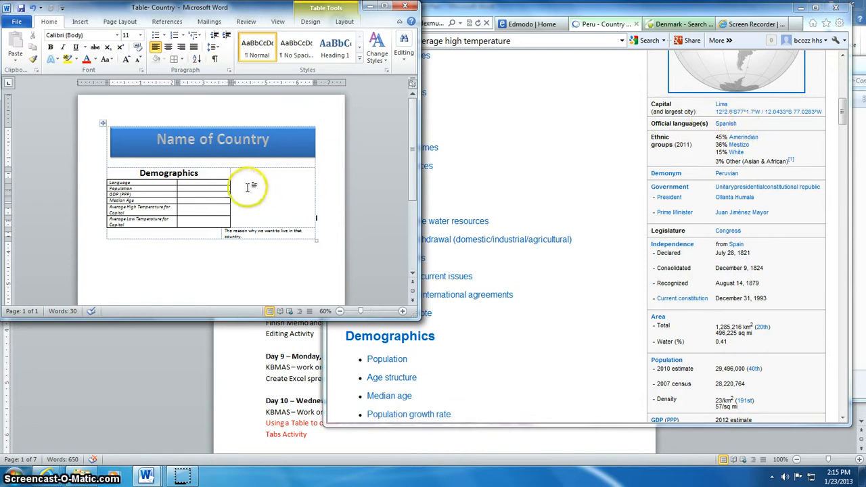
left_click(214, 181)
type("Spanish")
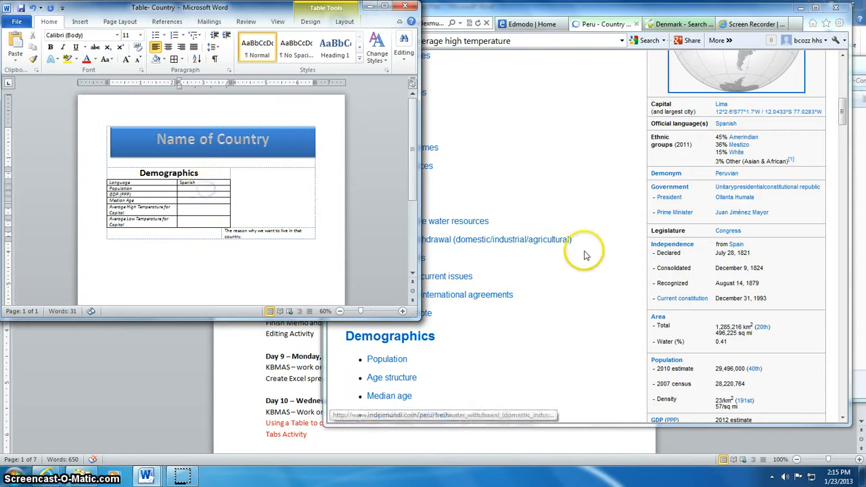
Step: Copy Peru's 2010 population estimate, 29,496,000, from the Index Mundi profile into the Population value cell of the Word table
left_click(721, 370)
left_click_drag(741, 372, 742, 373)
key("ctrl+c")
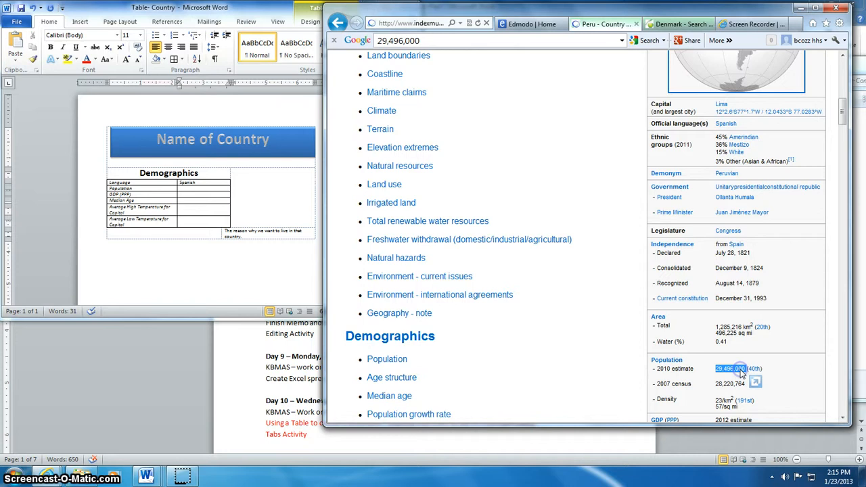
left_click(195, 192)
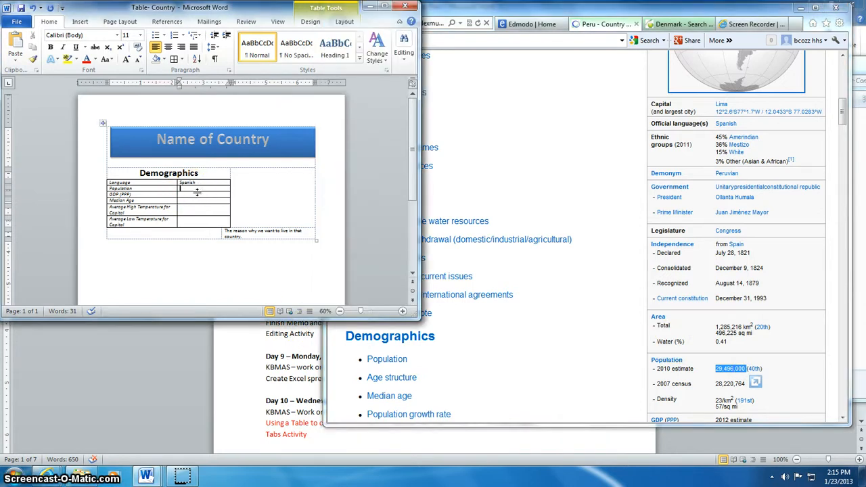
key("ctrl+v")
Step: Copy Peru's GDP (PPP) per capita figure, $10,588, from the profile into the GDP (PPP) value cell of the Word table
left_click(810, 278)
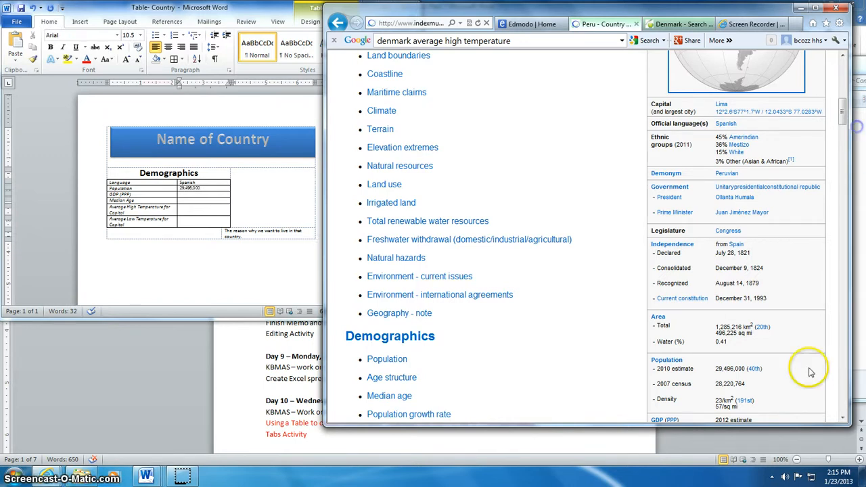
left_click_drag(842, 112, 843, 256)
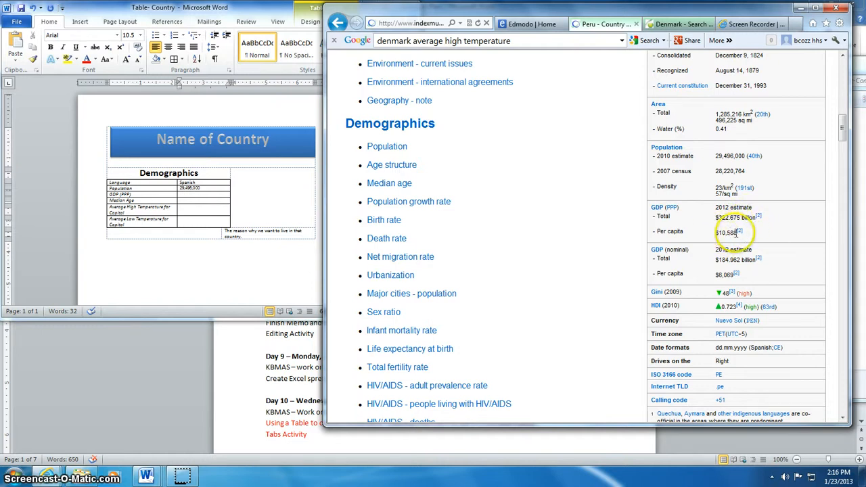
left_click_drag(736, 233, 715, 233)
key("ctrl+c")
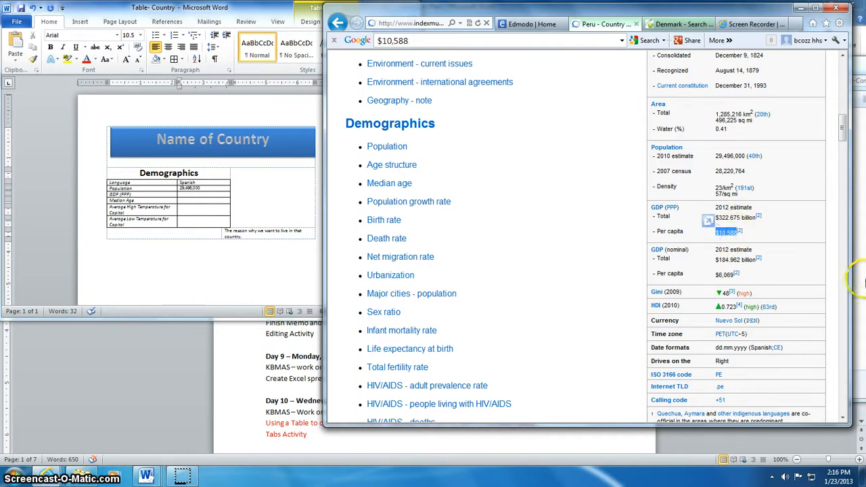
left_click(218, 196)
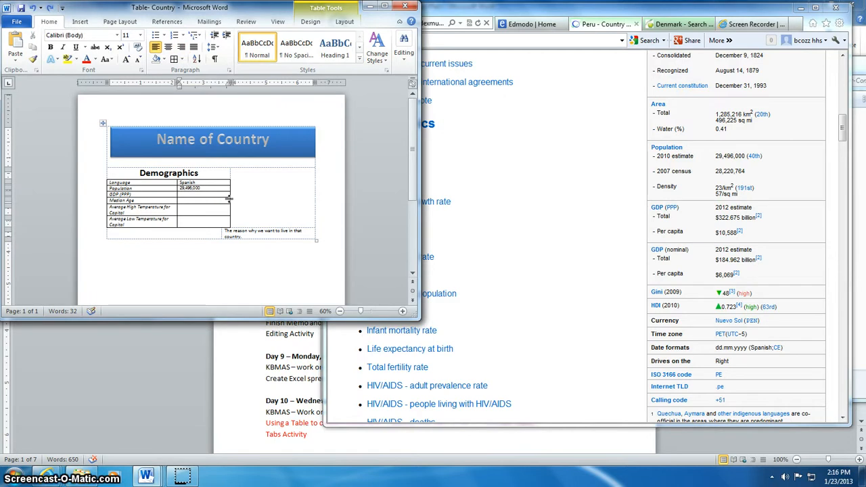
key("ctrl+v")
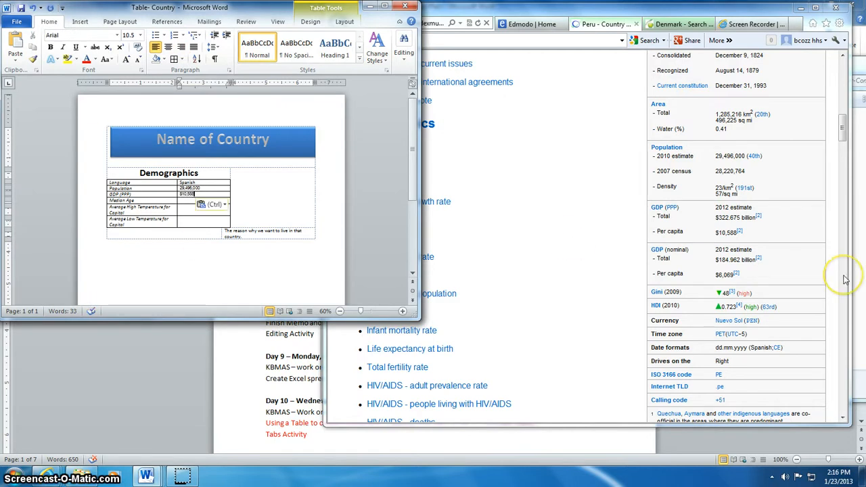
Step: Open Peru's Median age page from the Demographics list and copy the total, "26.5 years", into the Median Age cell of the Word table
left_click_drag(842, 132, 846, 122)
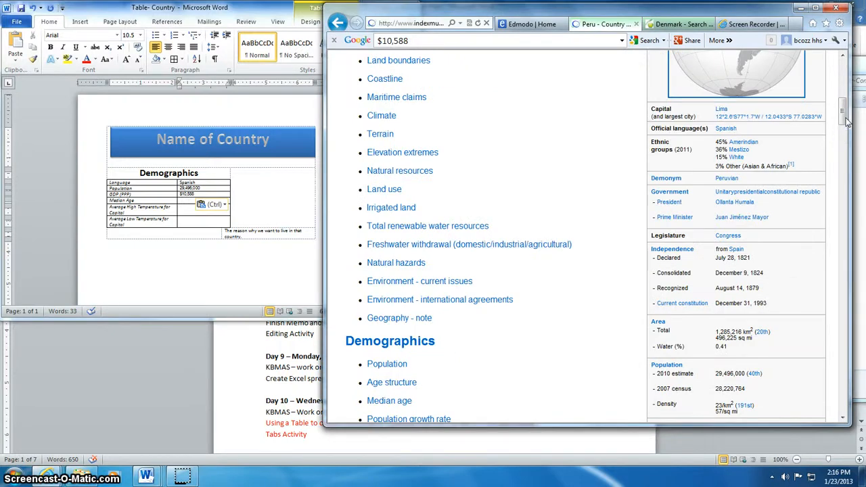
left_click_drag(847, 122, 841, 119)
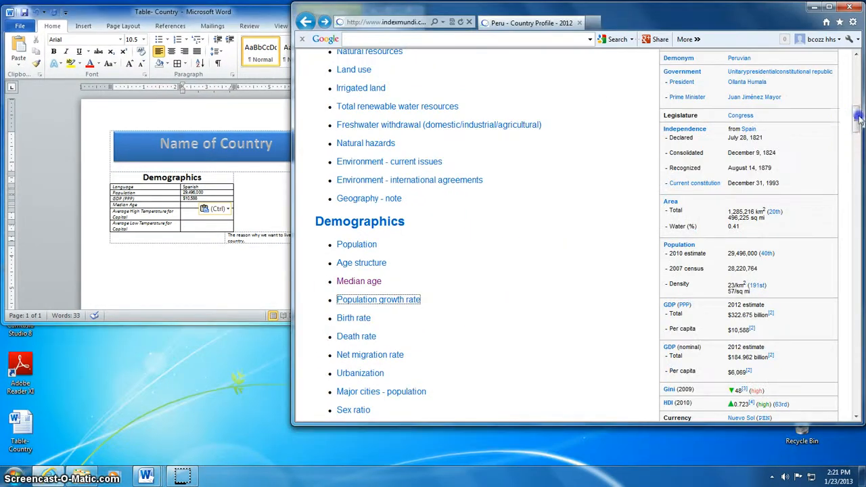
mouse_move(853, 121)
left_mouse_down()
mouse_move(856, 65)
mouse_move(855, 120)
left_mouse_up()
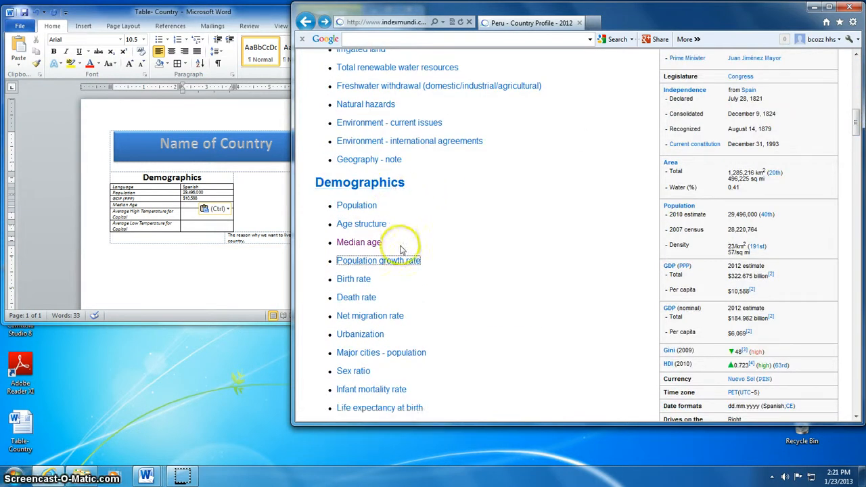
left_click(362, 245)
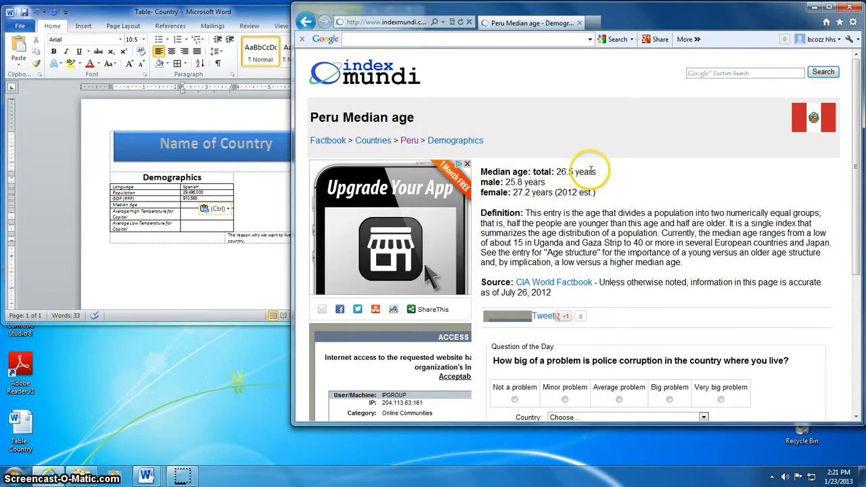
left_click_drag(597, 171, 556, 172)
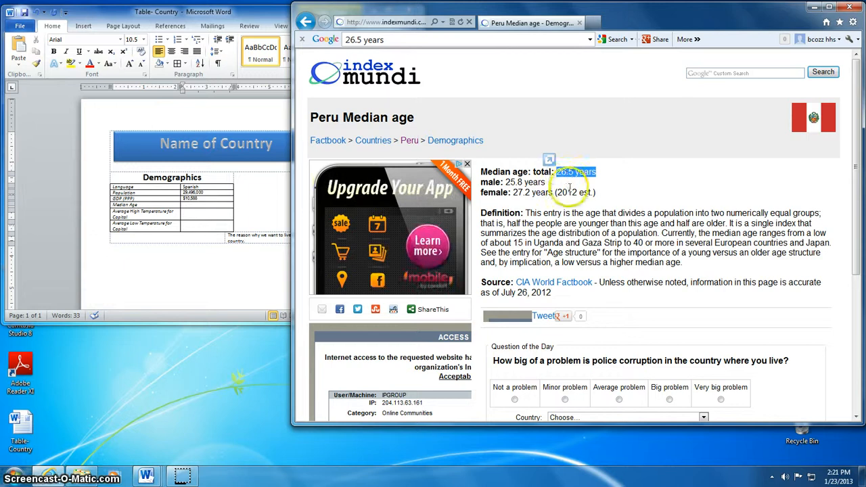
left_click(192, 204)
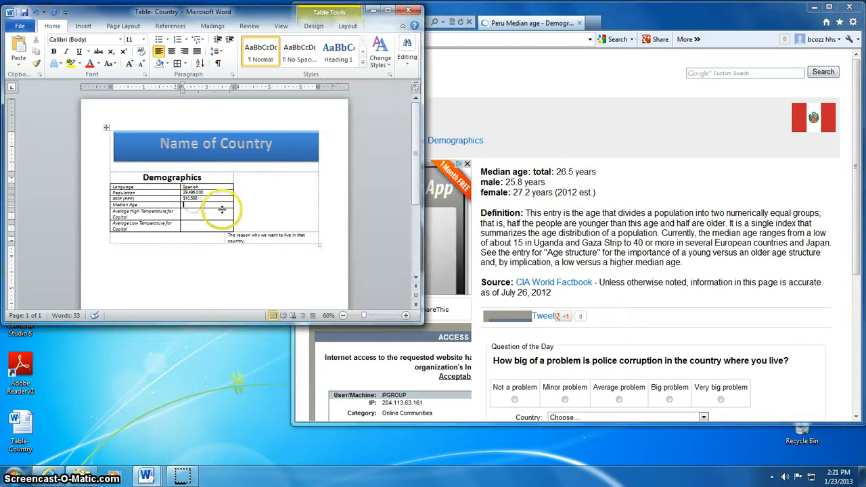
key("ctrl+v")
left_click(593, 23)
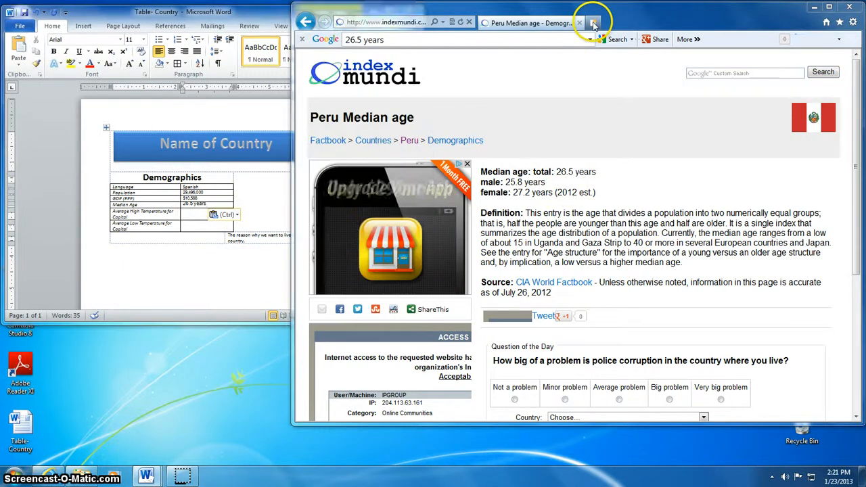
left_click(592, 23)
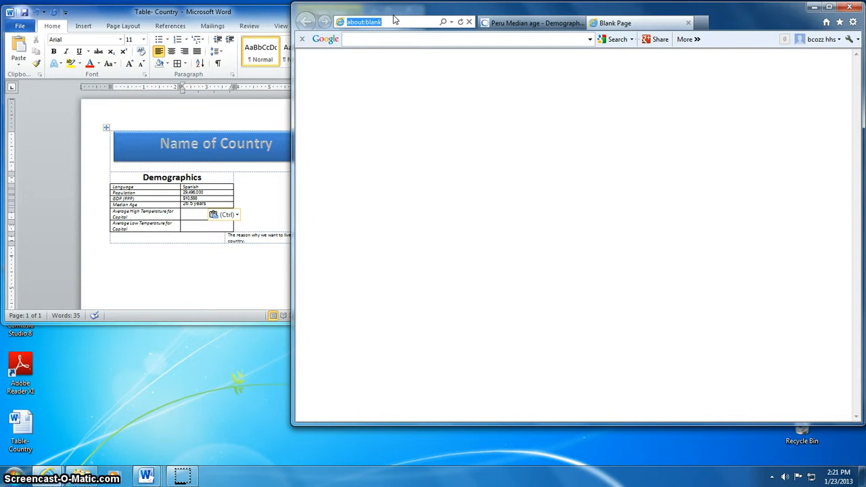
type("ww.")
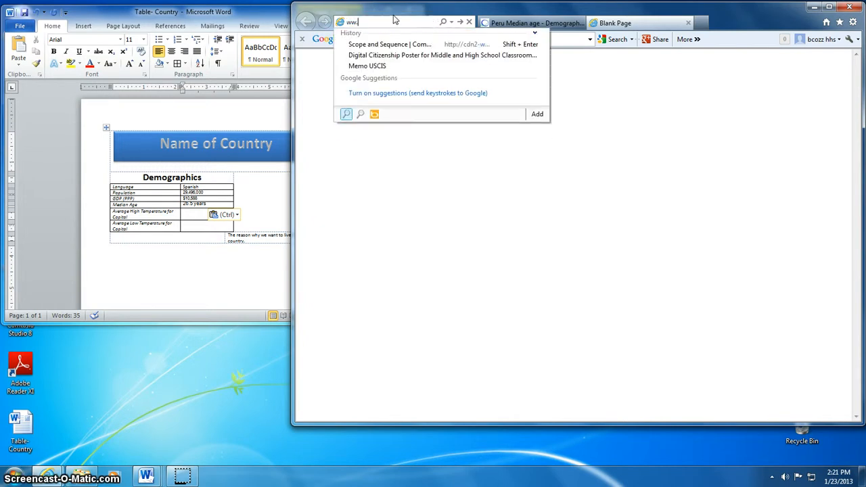
type("w")
type("te")
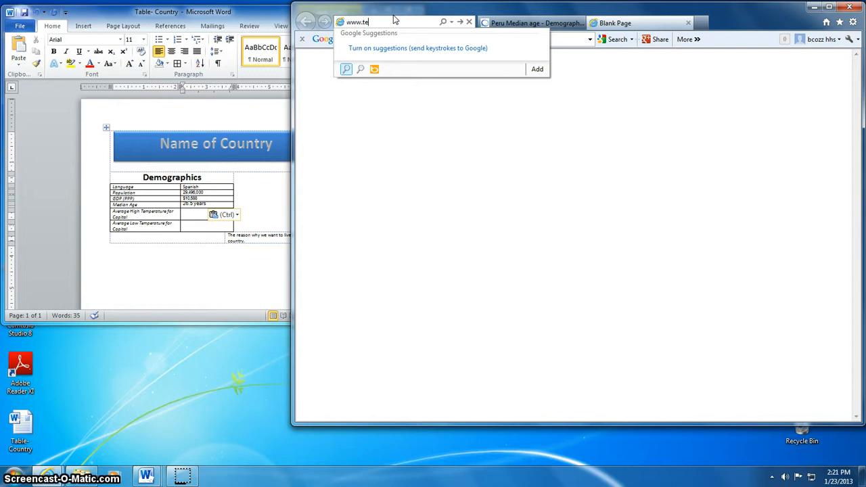
key("BackSpace")
key("BackSpace")
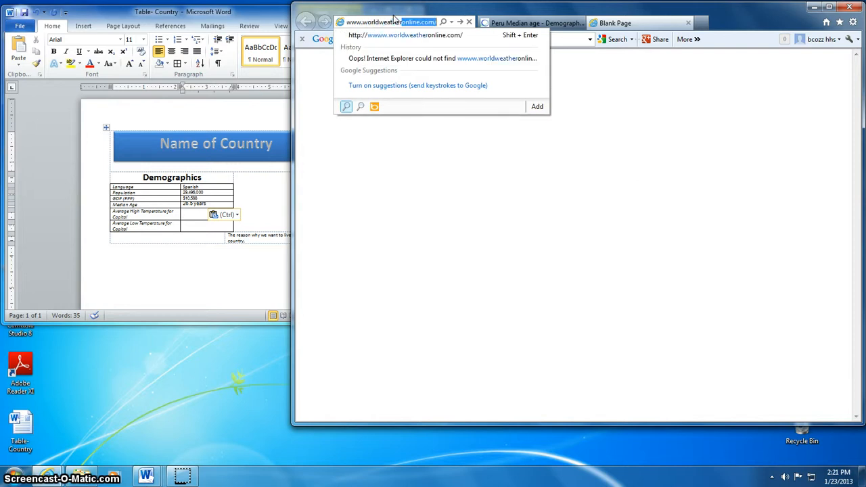
key("Return")
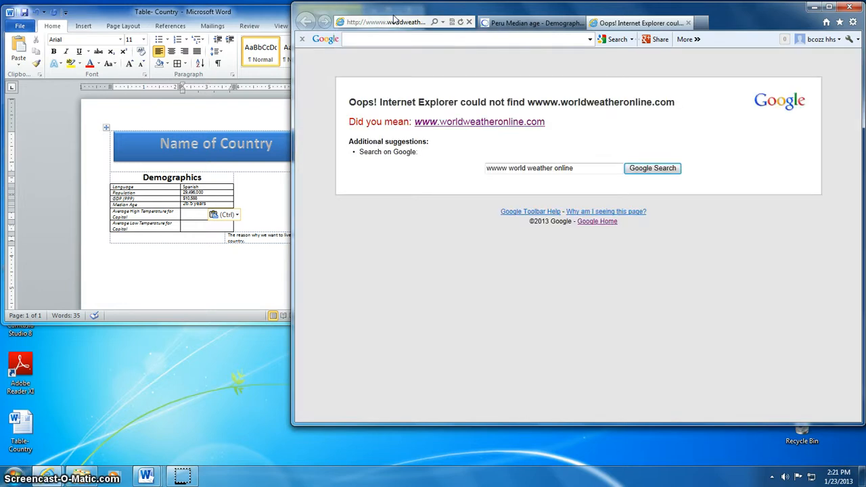
left_click(483, 128)
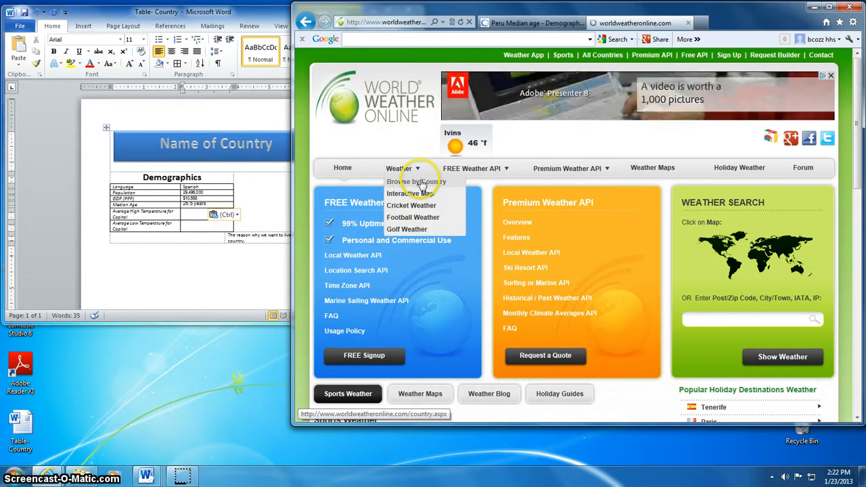
Step: Browse weather by country on World Weather Online and list the countries beginning with P
left_click(419, 182)
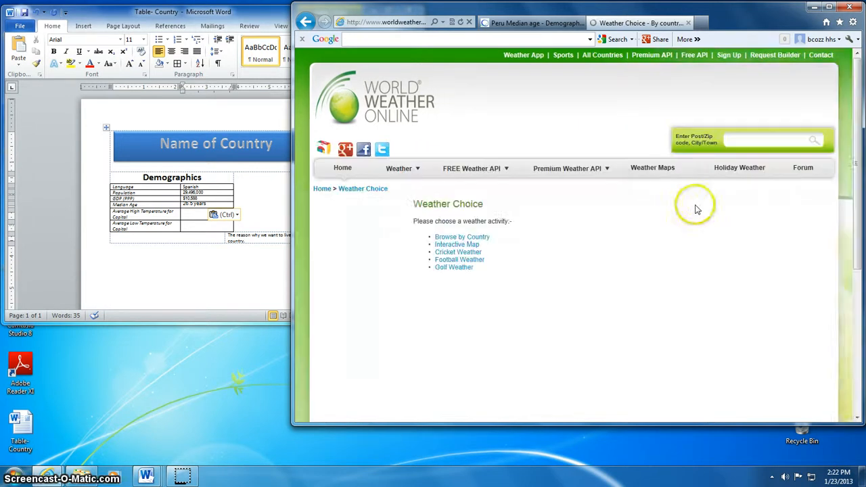
left_click(480, 248)
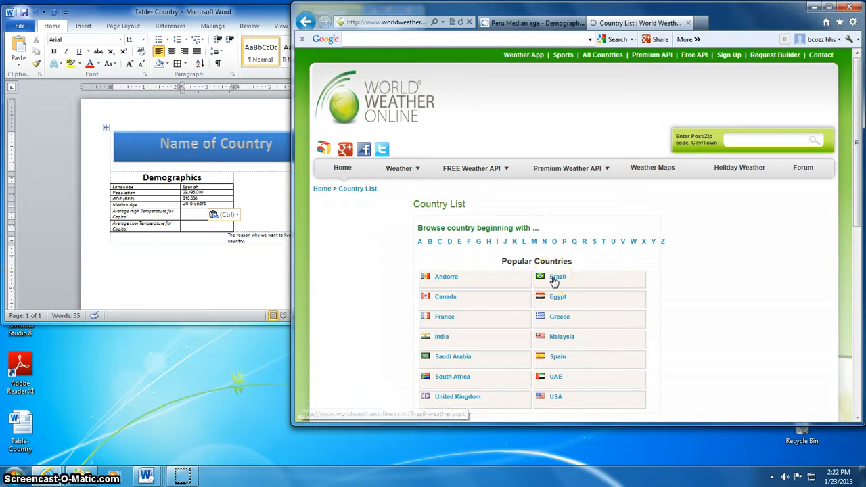
scroll(580, 237, "down", 3)
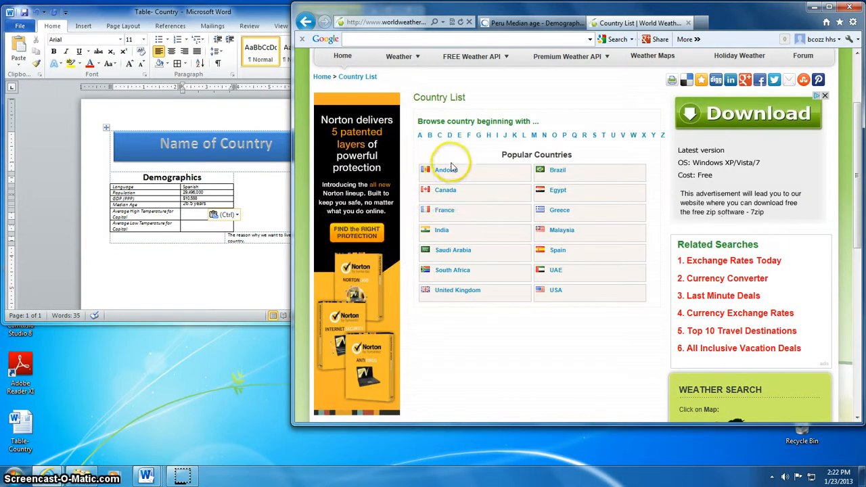
left_click(565, 136)
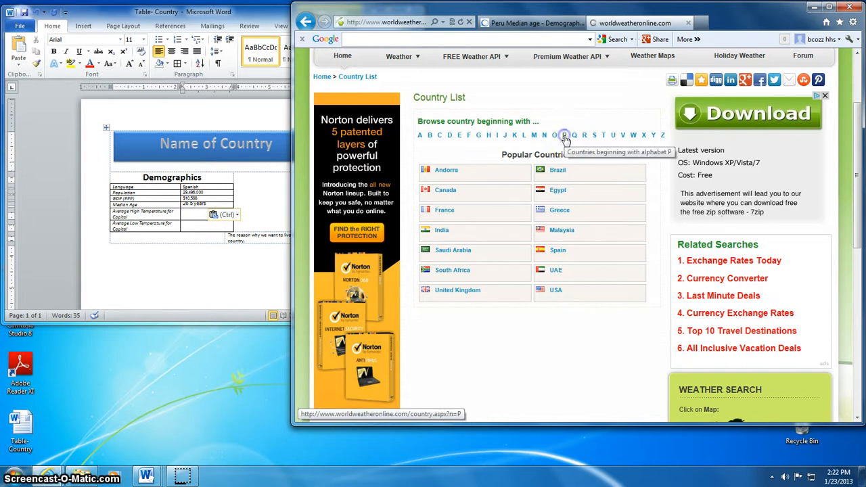
left_click(556, 141)
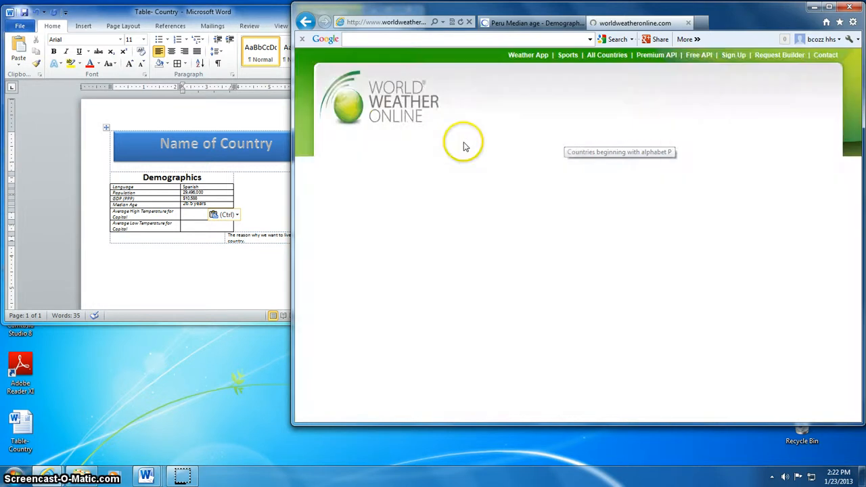
Step: Open the Peru page from the country list and bring its capital city details into view
mouse_move(464, 170)
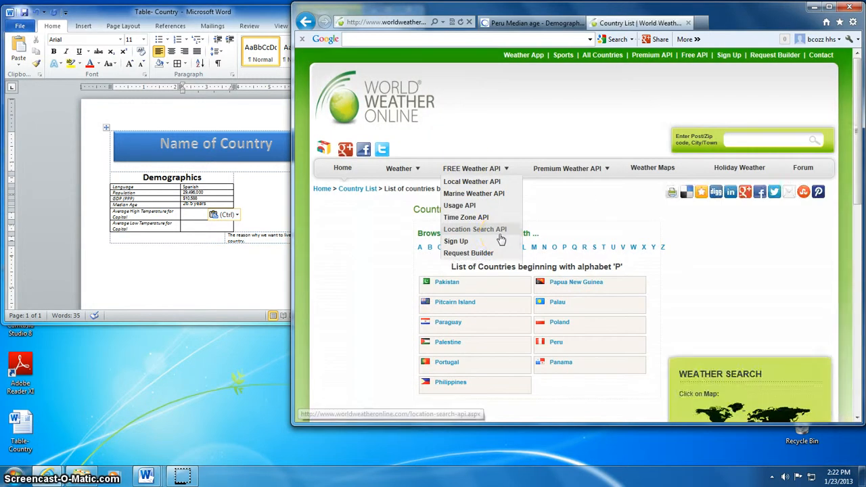
left_click(554, 344)
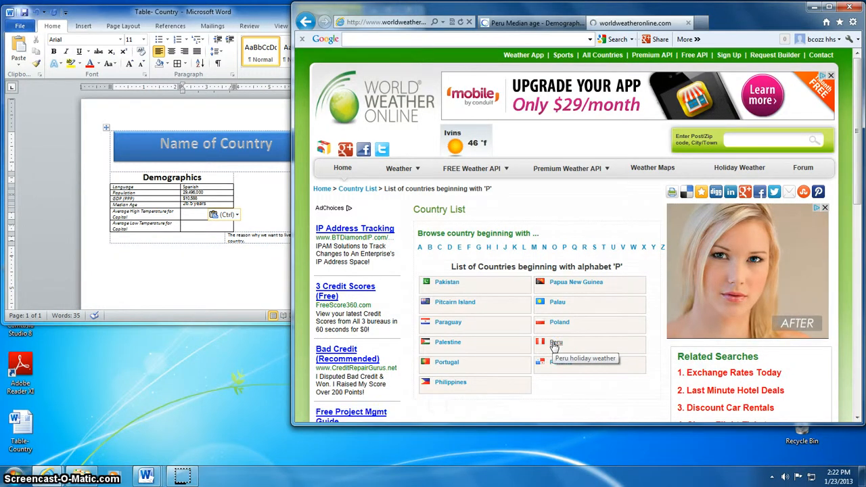
left_click(556, 234)
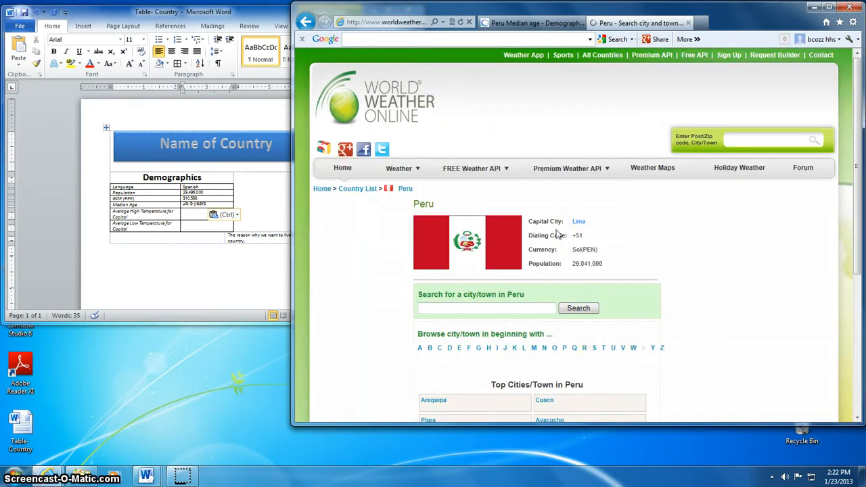
scroll(557, 233, "down", 2)
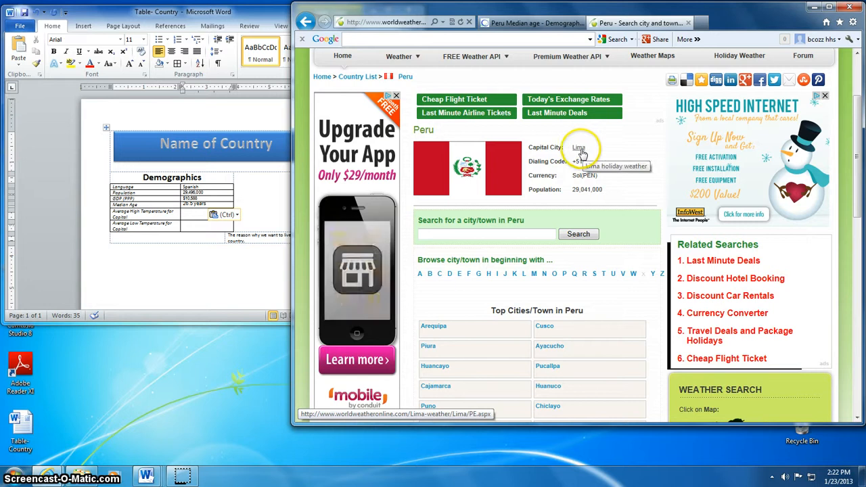
Step: Open Lima's weather page from the Peru details and bring up the average high/low temperature graph among its monthly averages
left_click(581, 149)
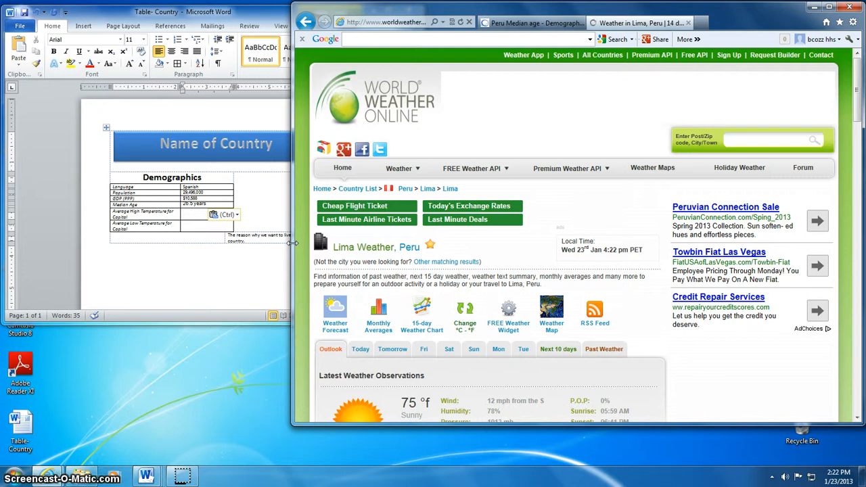
scroll(720, 386, "down", 3)
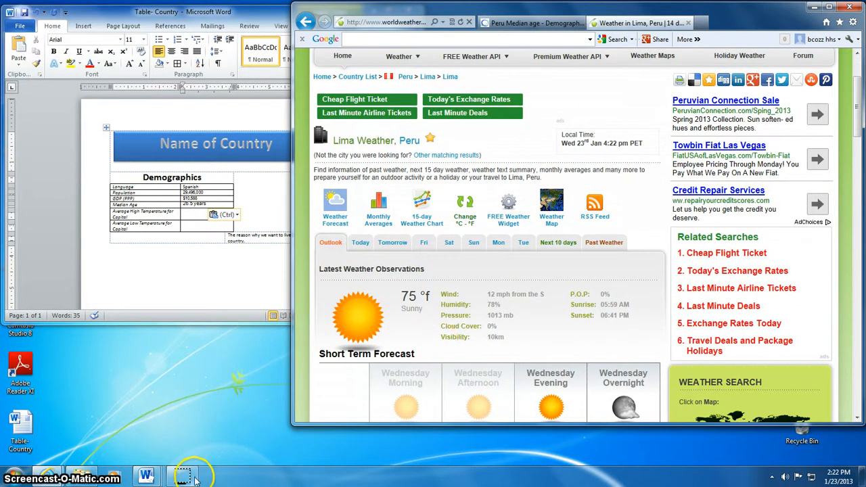
scroll(367, 151, "down", 2)
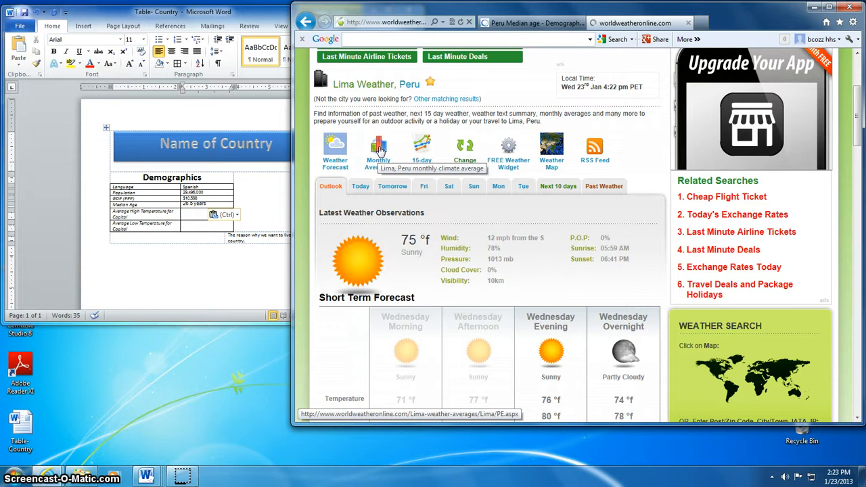
left_click(378, 150)
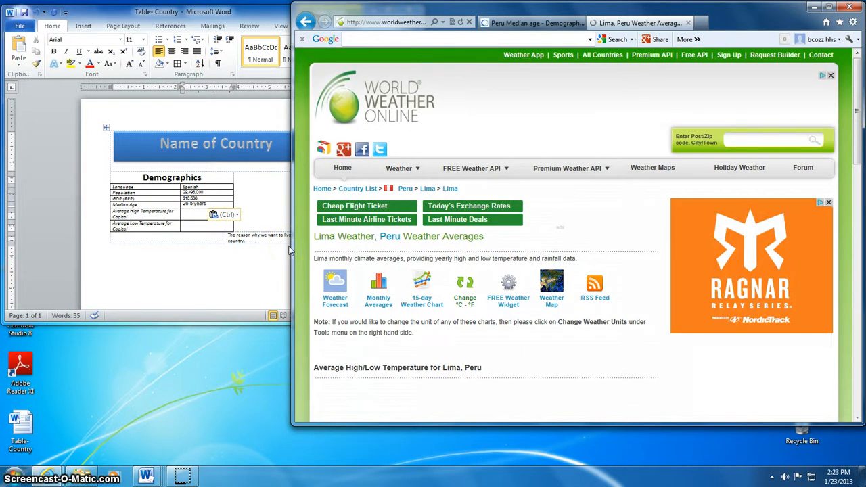
scroll(537, 295, "down", 5)
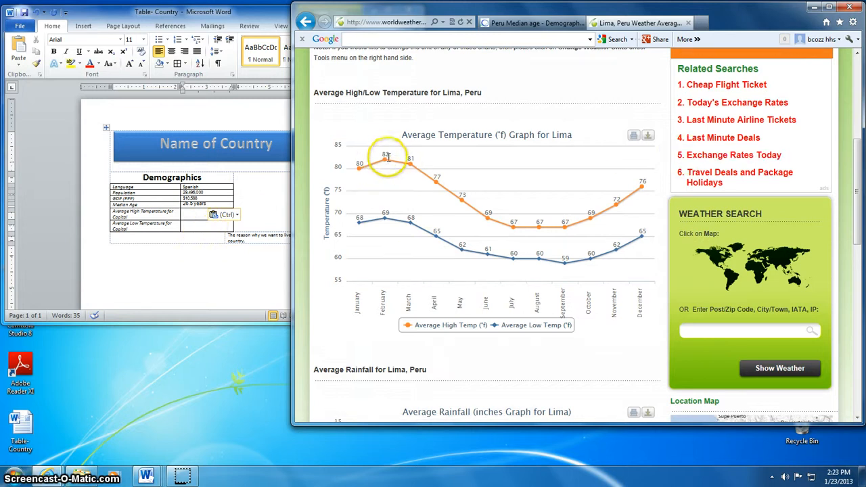
Step: Enter "82°F" in the Average High Temperature for Capital cell of the Word table, inserting the degree sign as a symbol
left_click(201, 214)
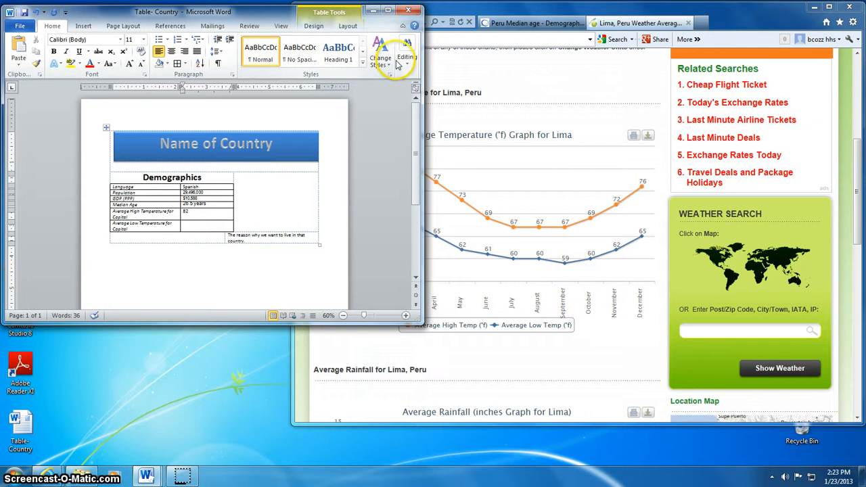
left_click(389, 12)
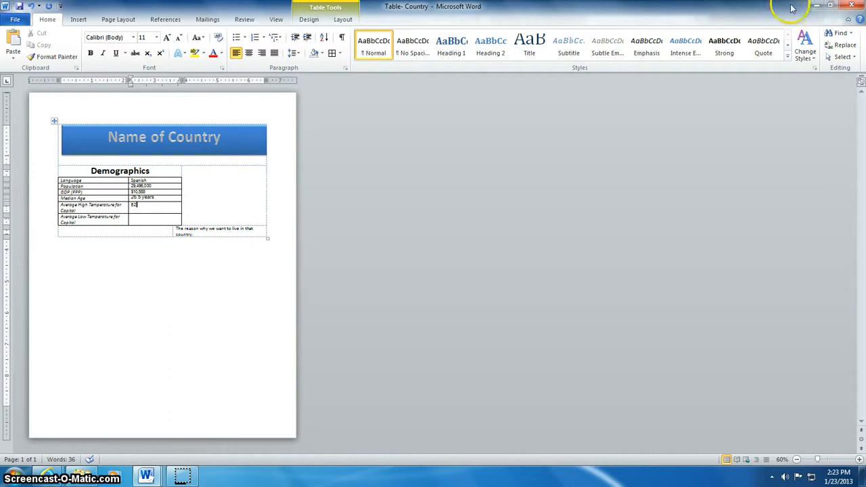
left_click(79, 19)
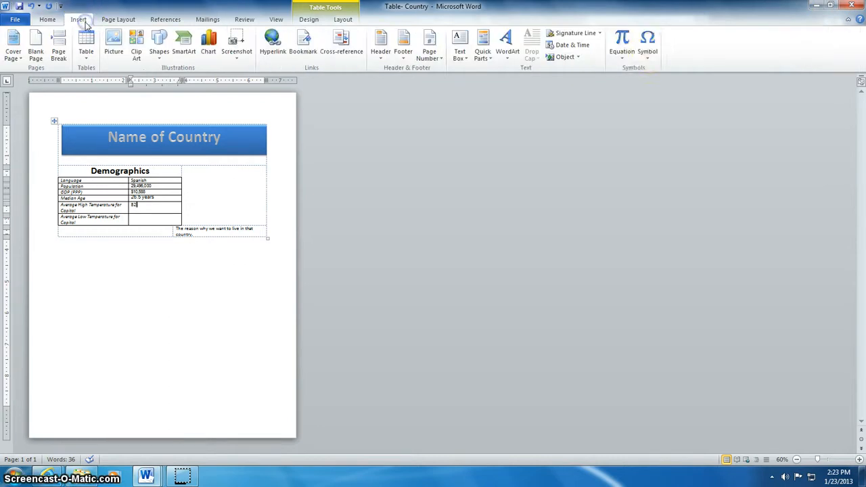
left_click(648, 46)
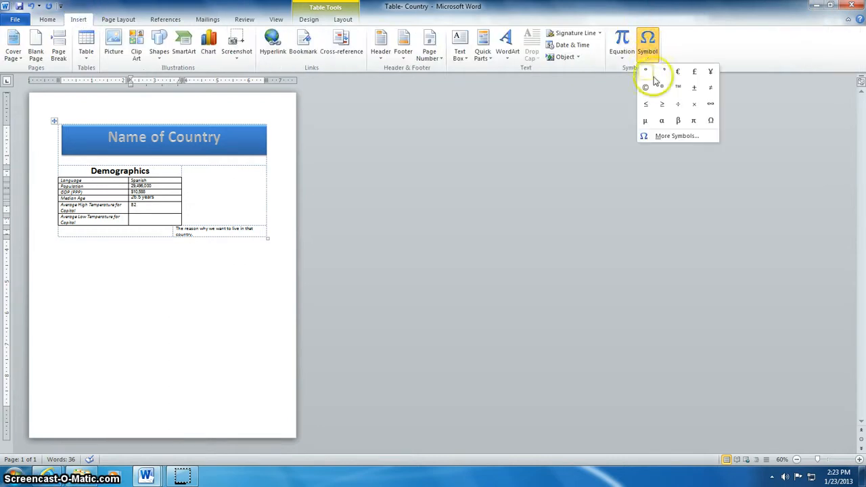
left_click(676, 136)
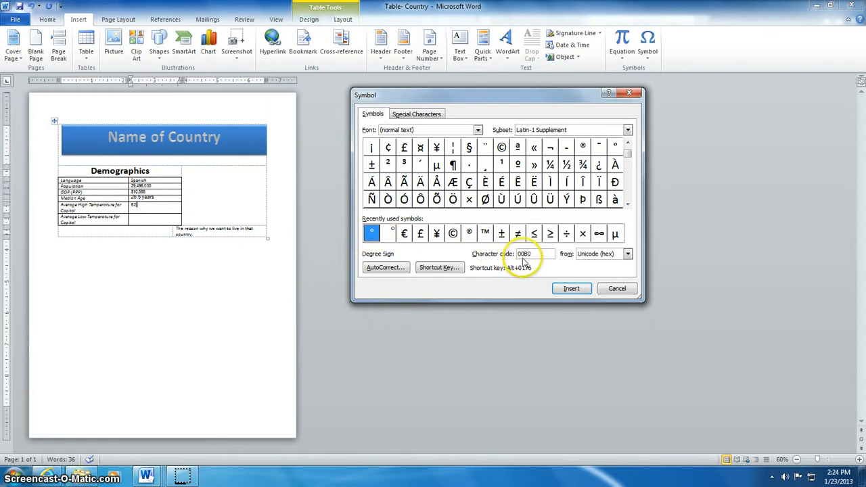
left_click(616, 288)
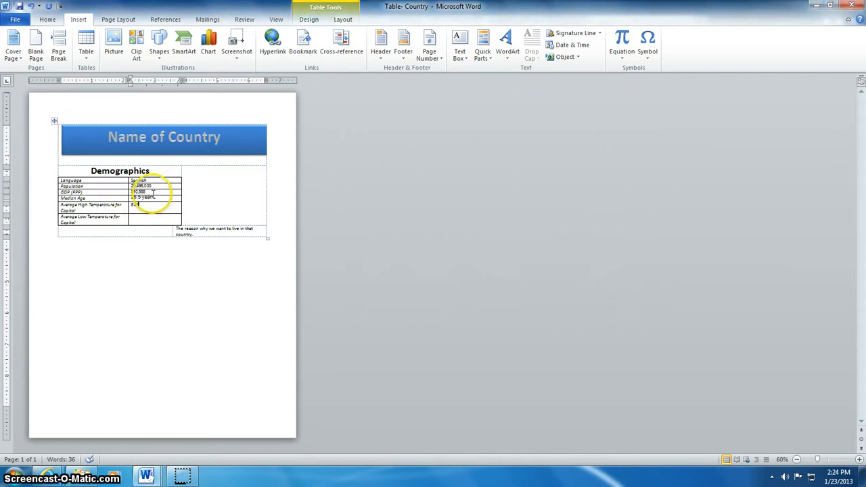
type("F")
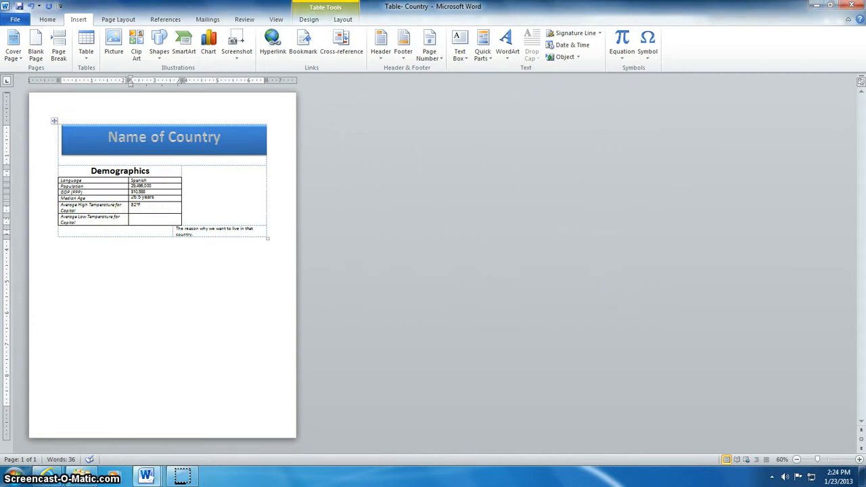
left_click(832, 6)
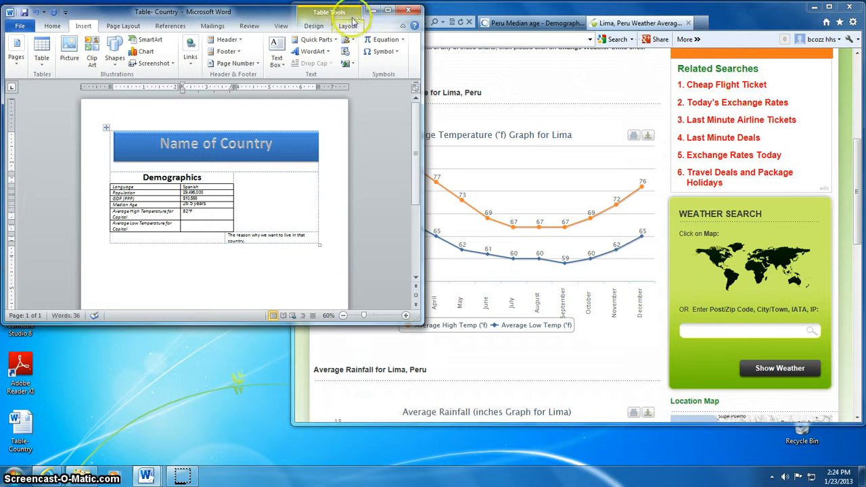
Step: Check the lowest average temperature on Lima's graph and enter "59°F" in the Average Low Temperature for Capital cell in Word
left_click(556, 24)
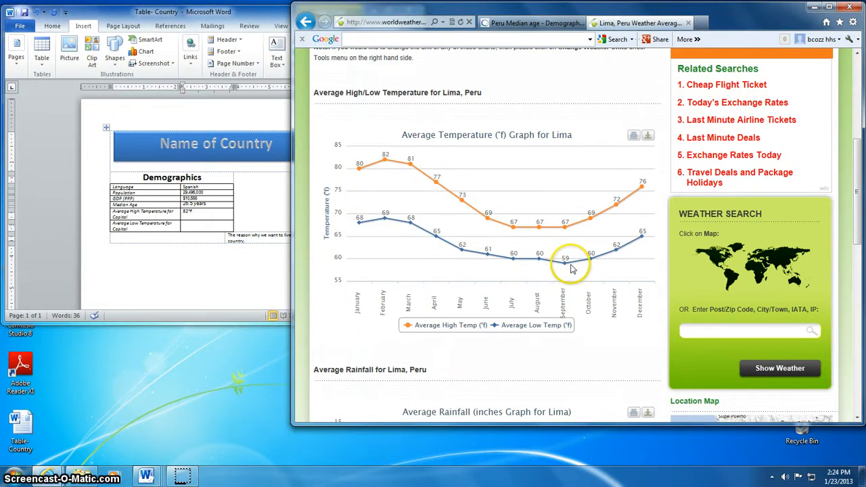
left_click(192, 221)
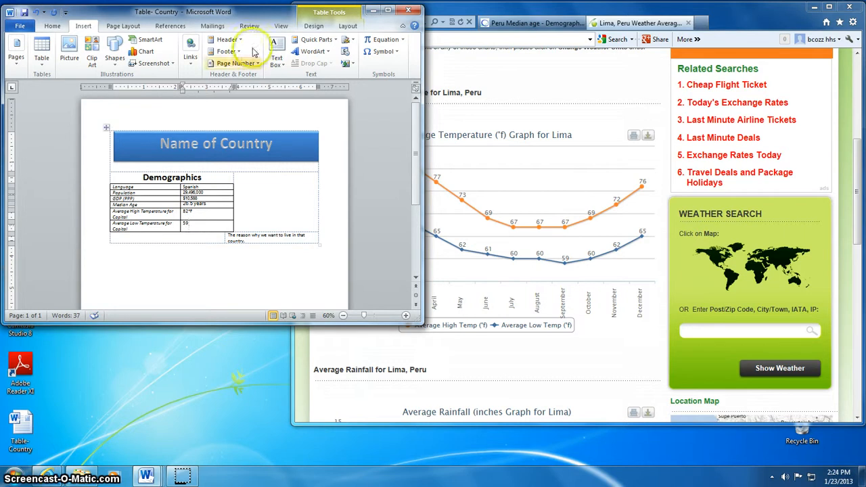
left_click(390, 53)
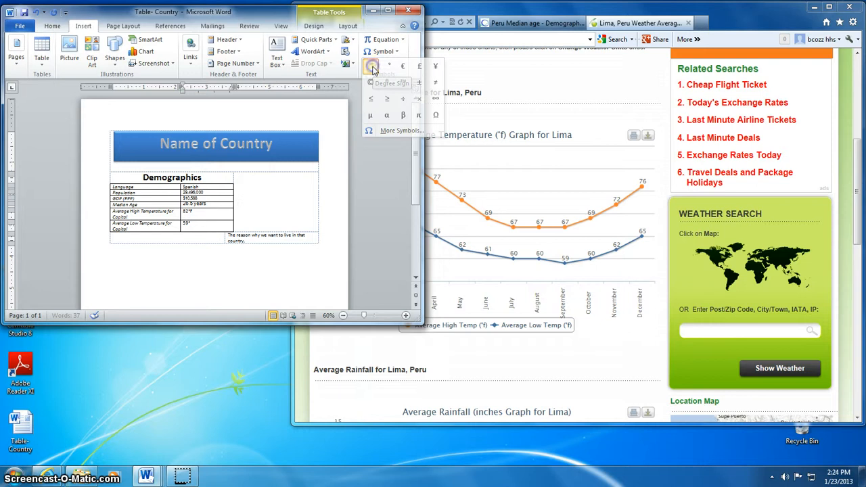
left_click(372, 69)
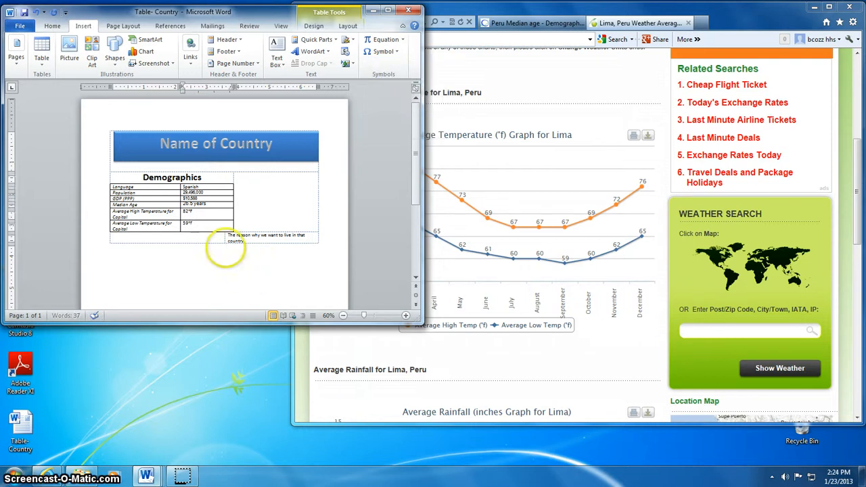
Step: Return to Peru's country profile on Index Mundi and bring the globe map showing Peru's location into view
left_click(538, 22)
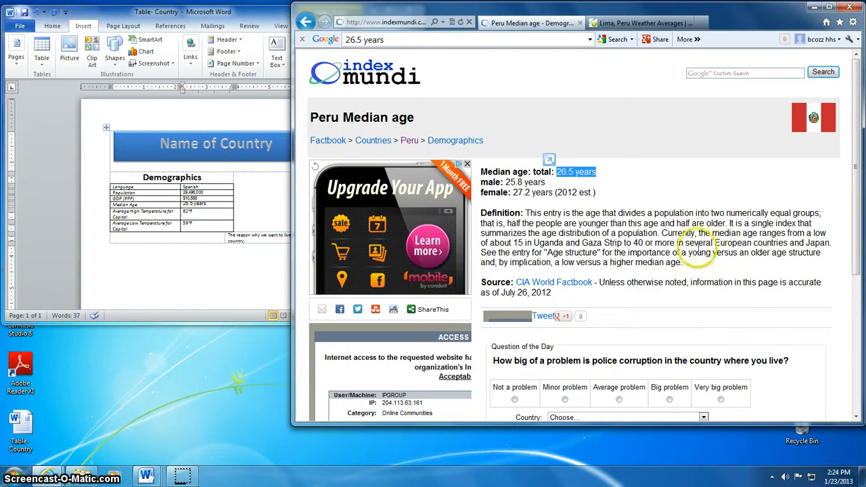
left_click(306, 22)
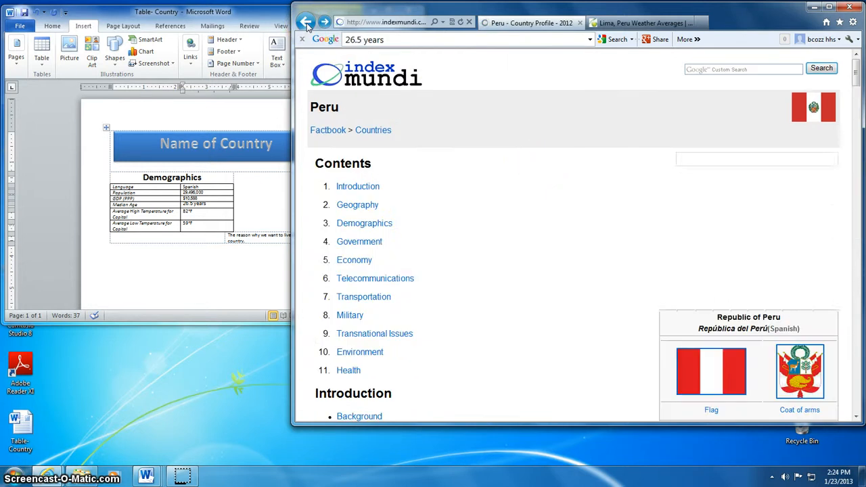
scroll(751, 242, "down", 2)
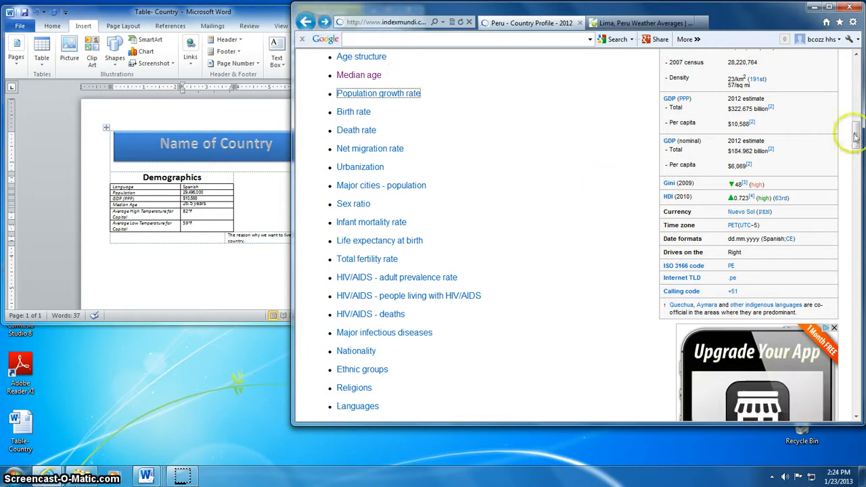
left_click_drag(856, 136, 855, 87)
scroll(748, 142, "down", 2)
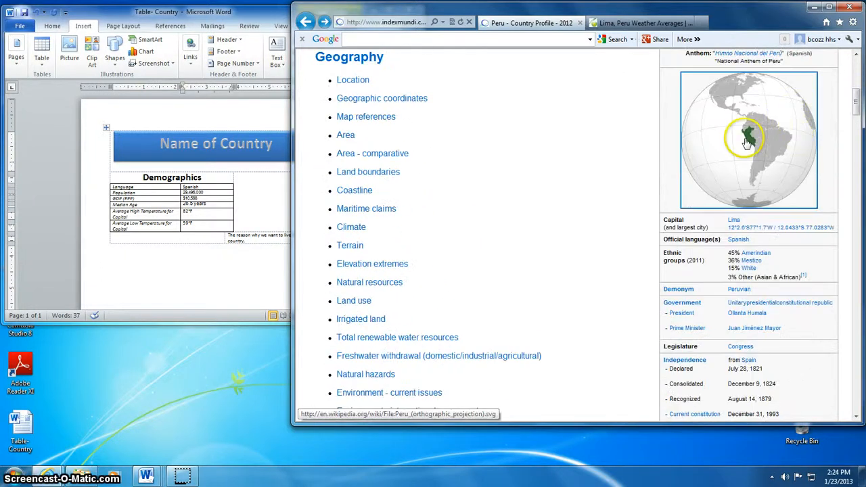
Step: Copy the globe map of Peru and paste it into the empty cell below the Demographics table in Word
right_click(747, 134)
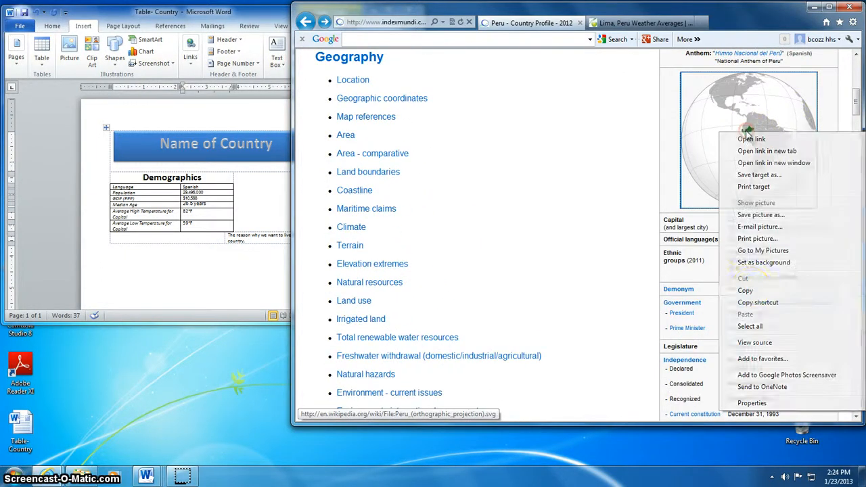
left_click(747, 291)
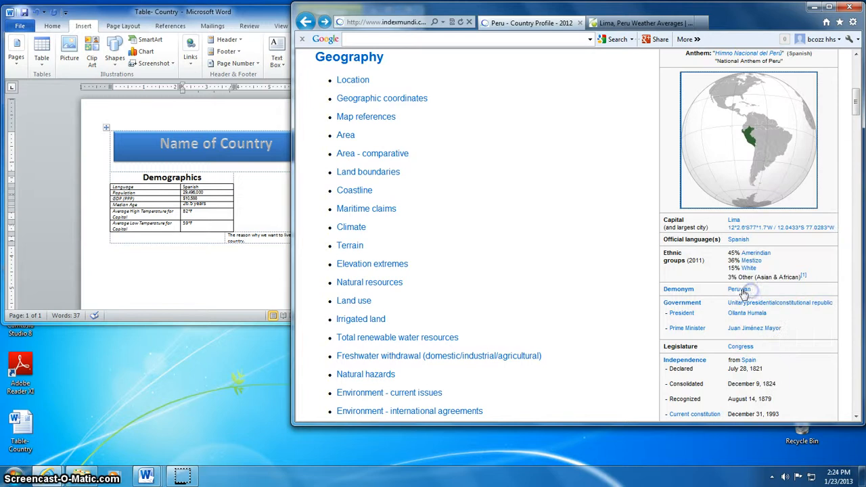
left_click(176, 234)
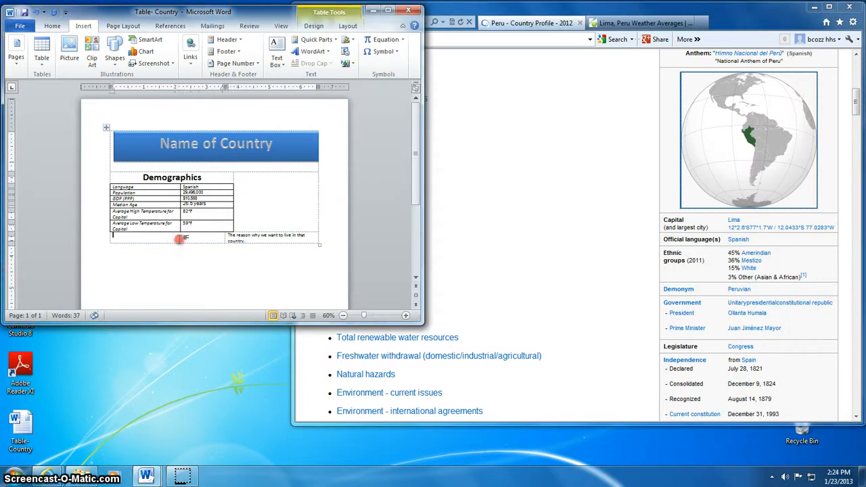
right_click(179, 239)
left_click(203, 255)
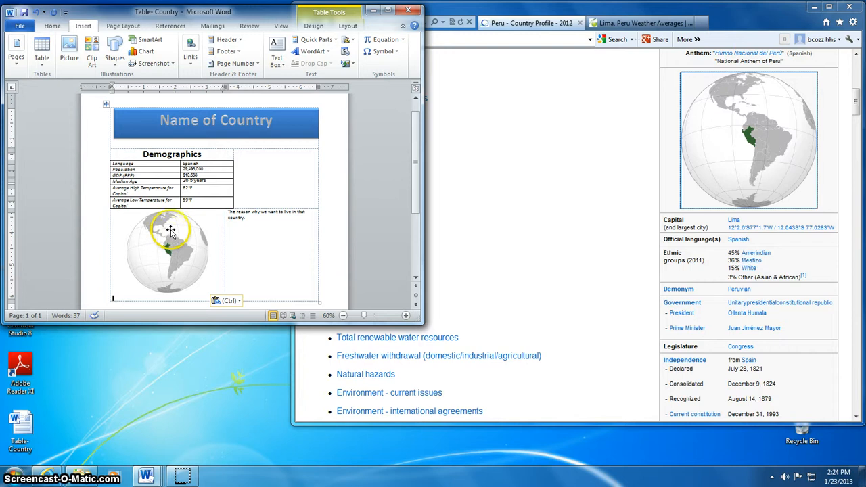
Step: Open a new blank browser tab and replace the "Name of Country" title in the Word document with "Peru"
left_click(703, 23)
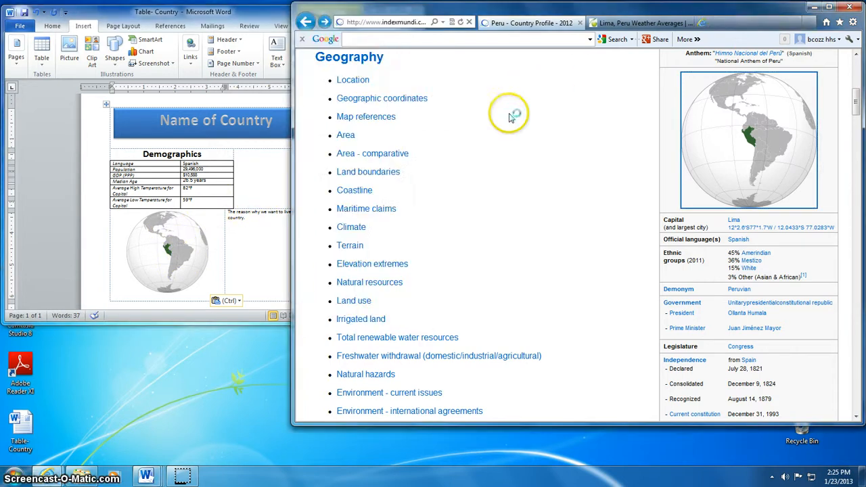
left_click(267, 177)
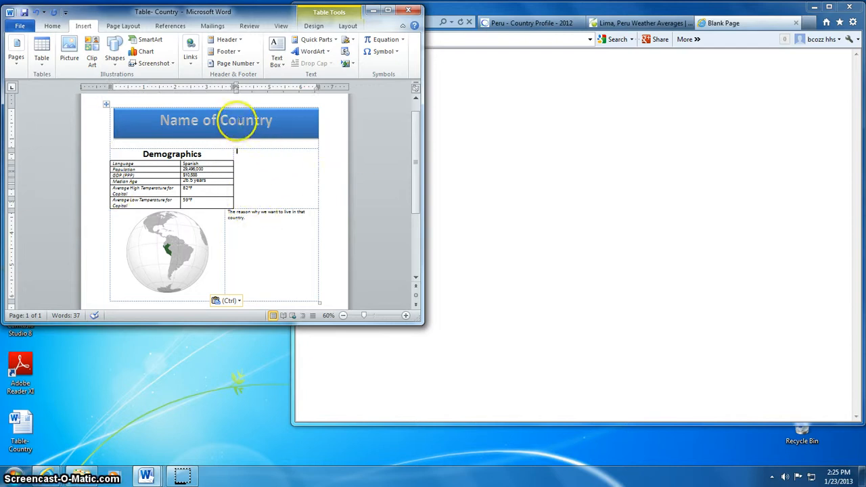
left_click(223, 121)
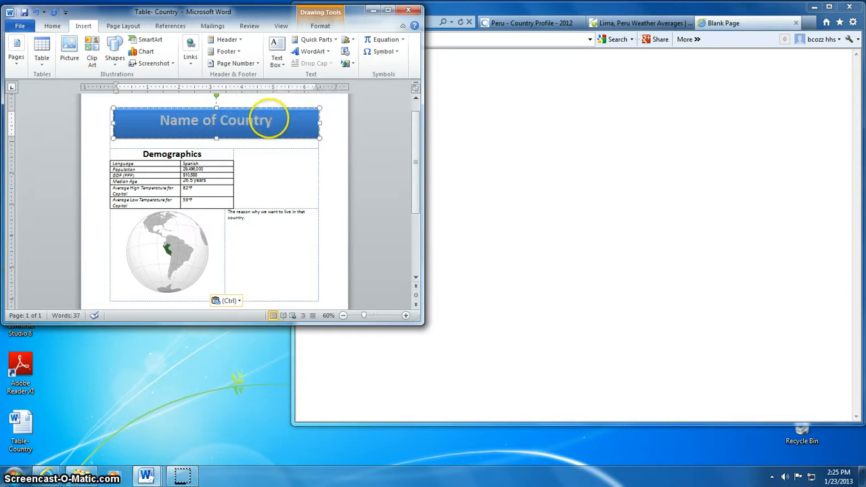
triple_click(169, 123)
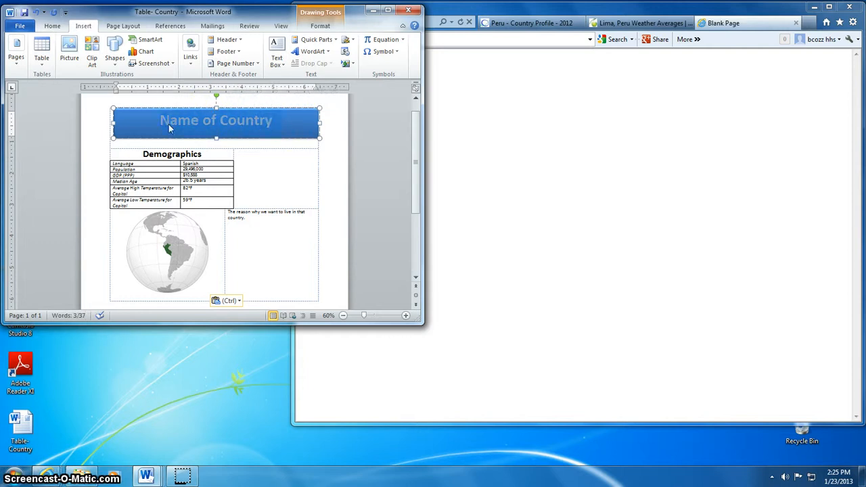
type("Peru")
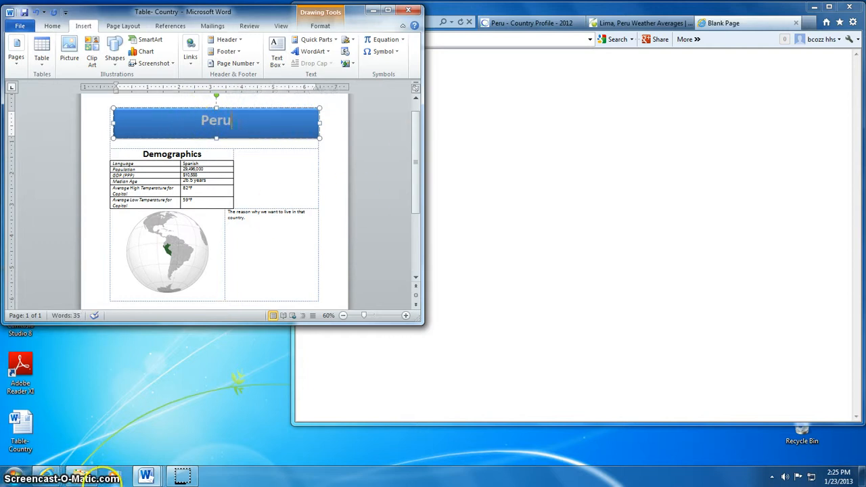
Step: Copy the MachuPicchu_small.jpg picture from a Google image search for "peru" and paste it into the empty cell beside Demographics in Word
left_click(181, 476)
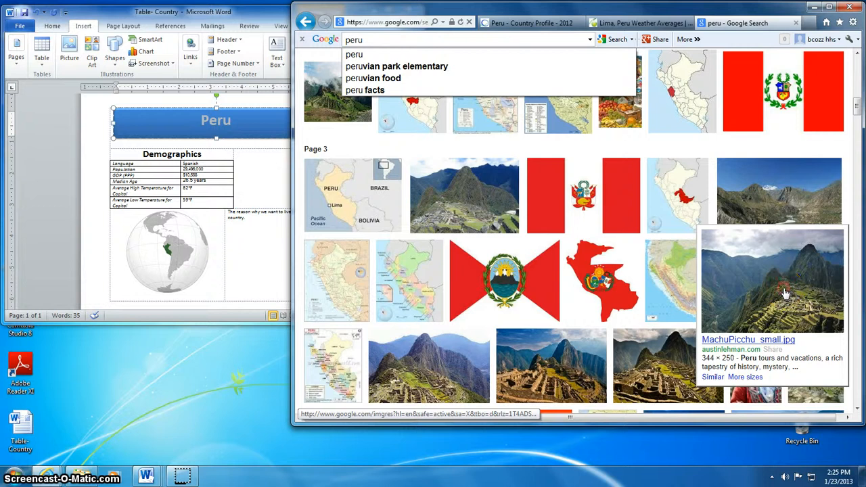
right_click(785, 292)
left_click(776, 170)
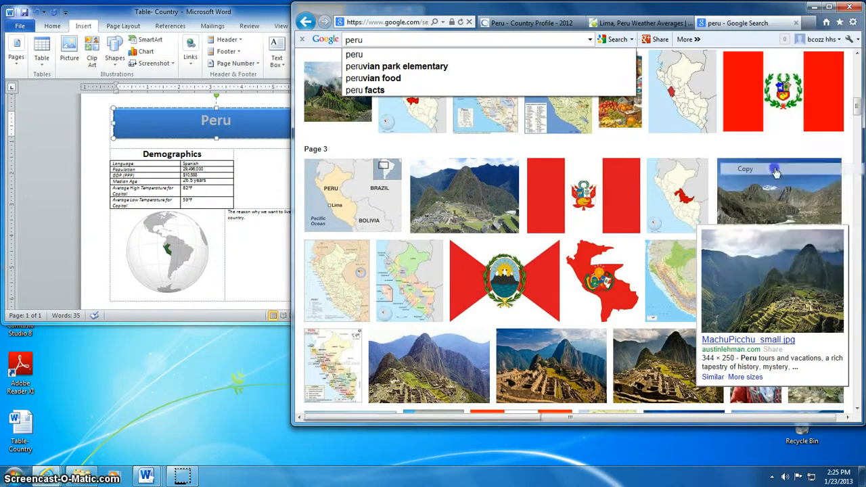
left_click(284, 162)
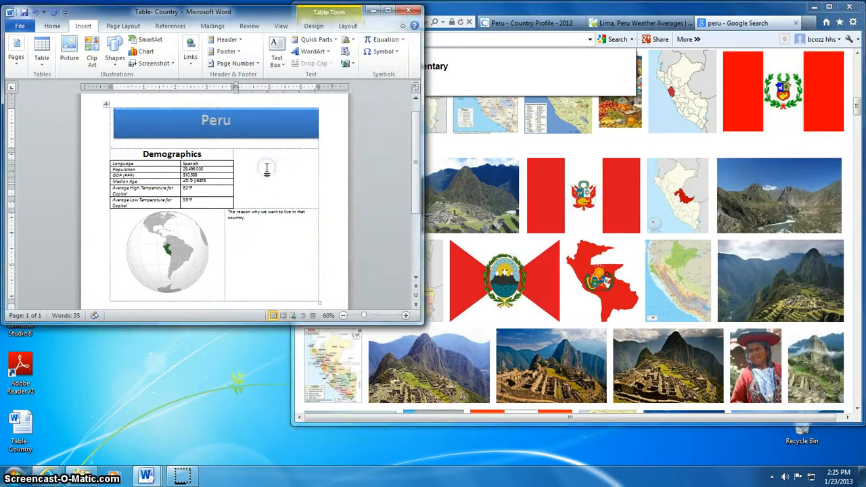
right_click(267, 168)
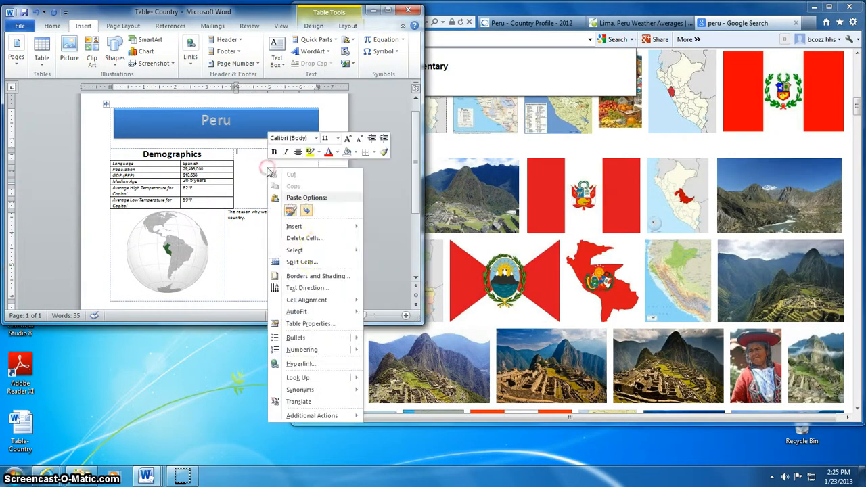
left_click(289, 207)
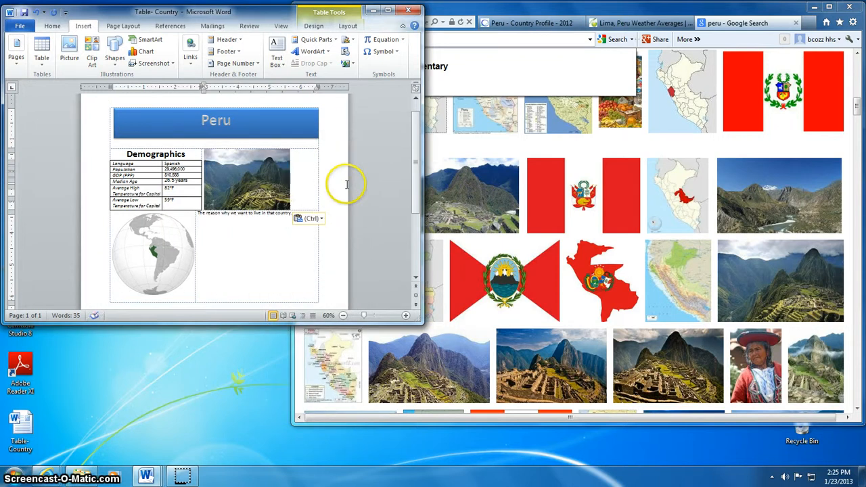
Step: Enlarge the Machu Picchu picture proportionally so it fills the width of the cell beside Demographics
left_click(269, 181)
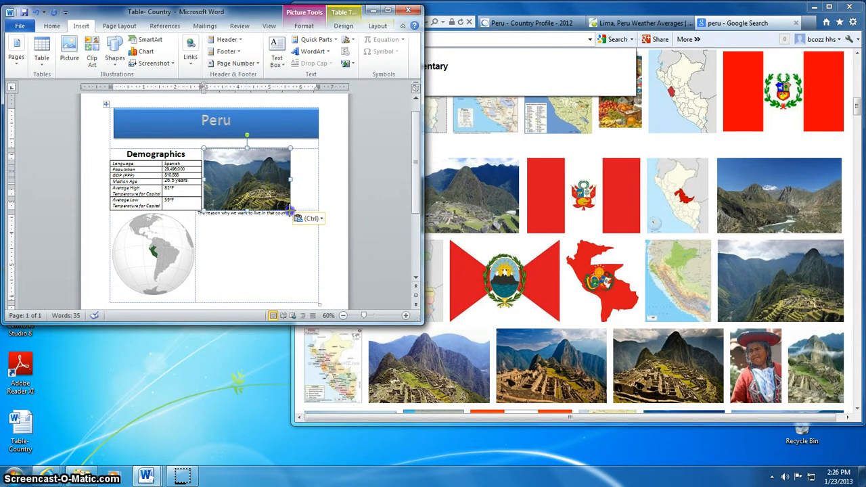
left_click_drag(289, 210, 316, 228)
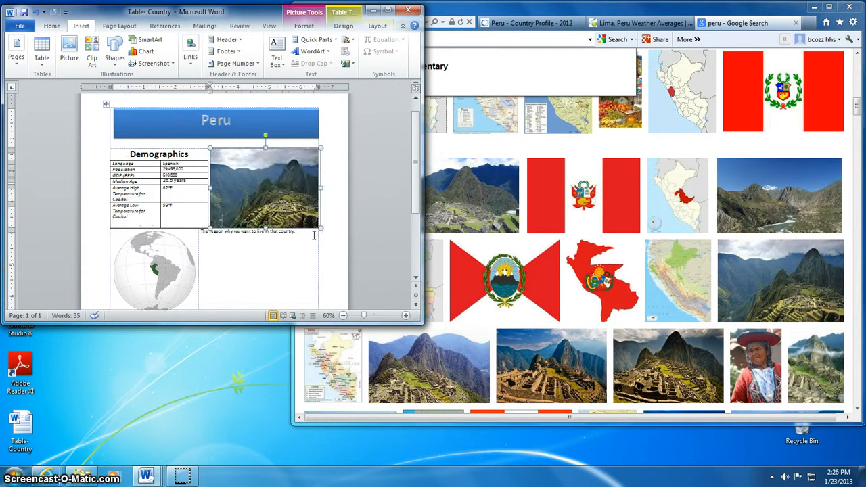
Step: Select the placeholder sentence "The reason why we want to live in that country." in the cell beneath the Machu Picchu picture
scroll(307, 234, "down", 2)
scroll(264, 216, "down", 1)
left_click(305, 189)
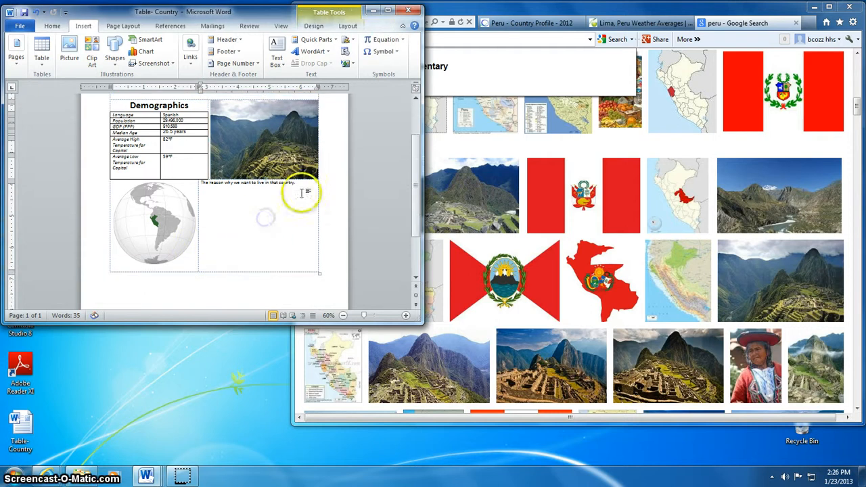
left_click_drag(306, 189, 226, 190)
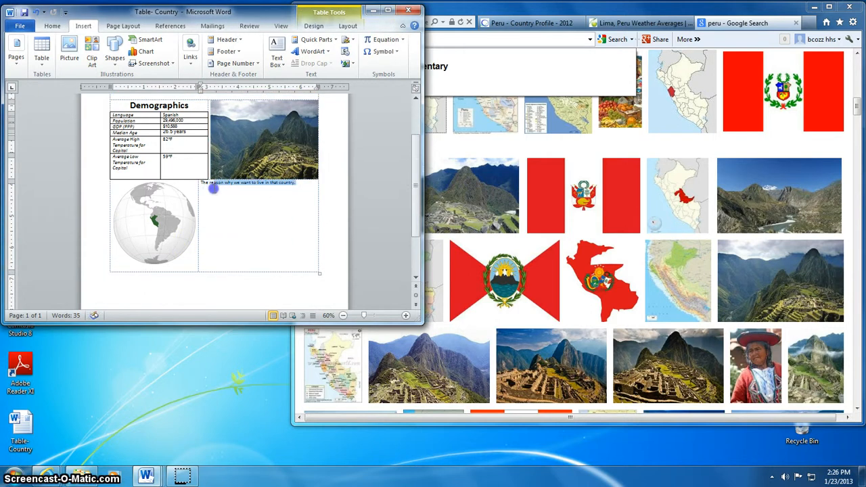
left_click_drag(207, 188, 201, 188)
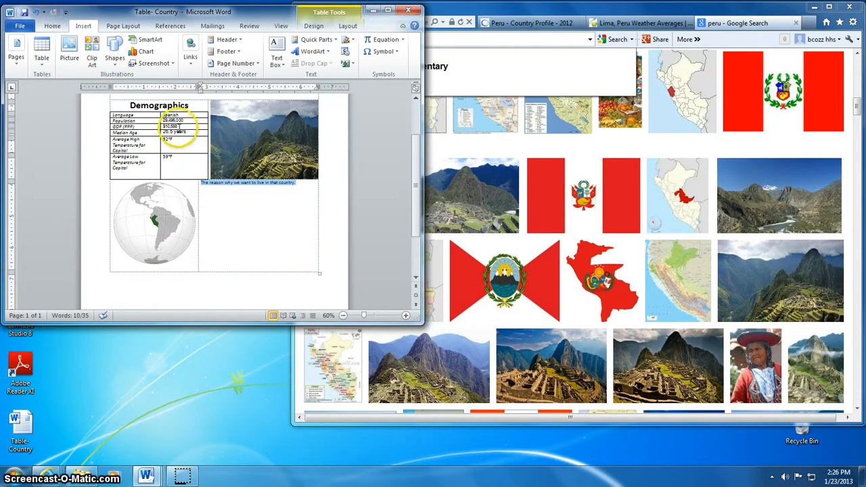
left_click_drag(178, 127, 163, 128)
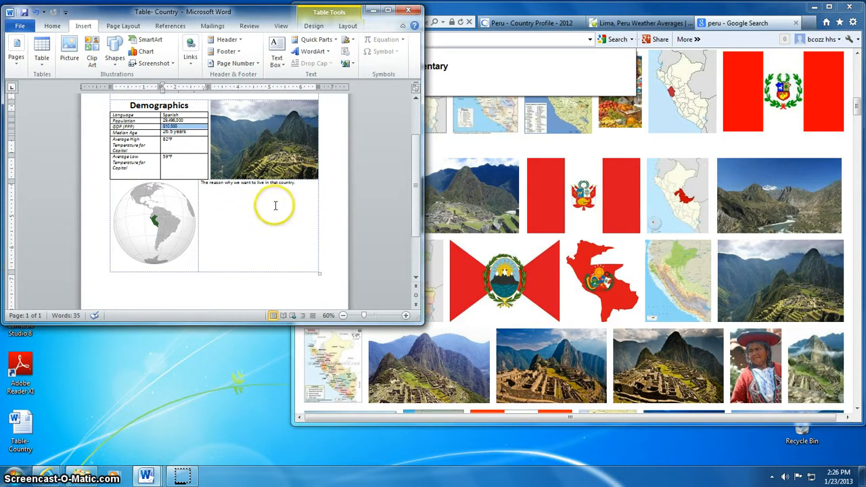
left_click(305, 186)
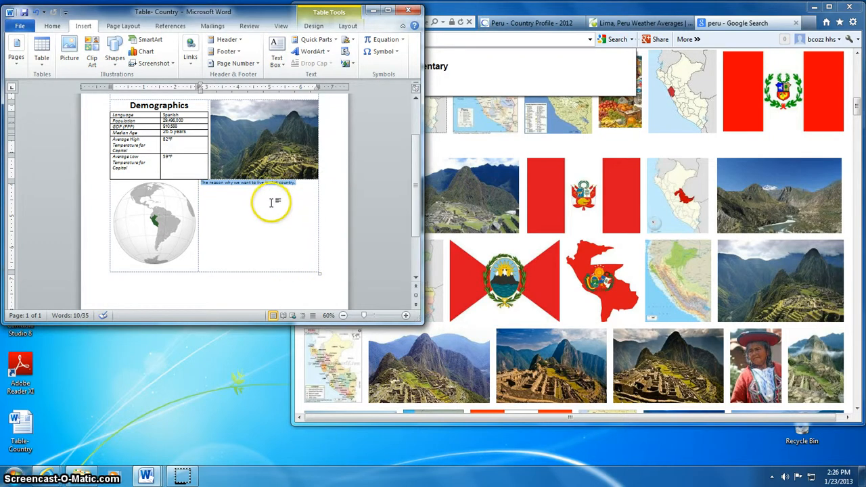
scroll(284, 220, "up", 3)
scroll(286, 223, "down", 1)
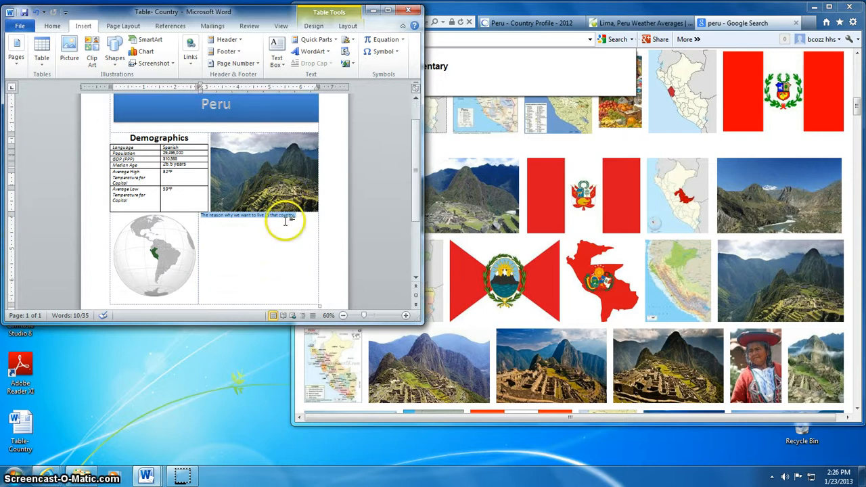
scroll(286, 218, "up", 1)
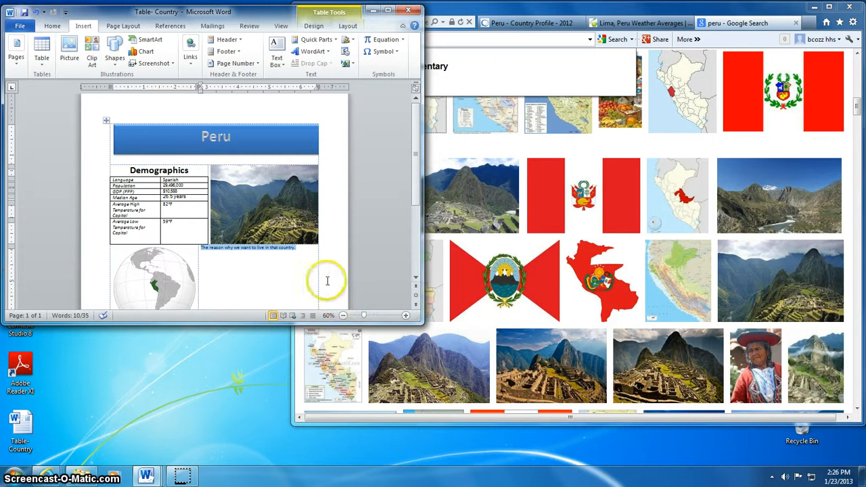
left_click(254, 271)
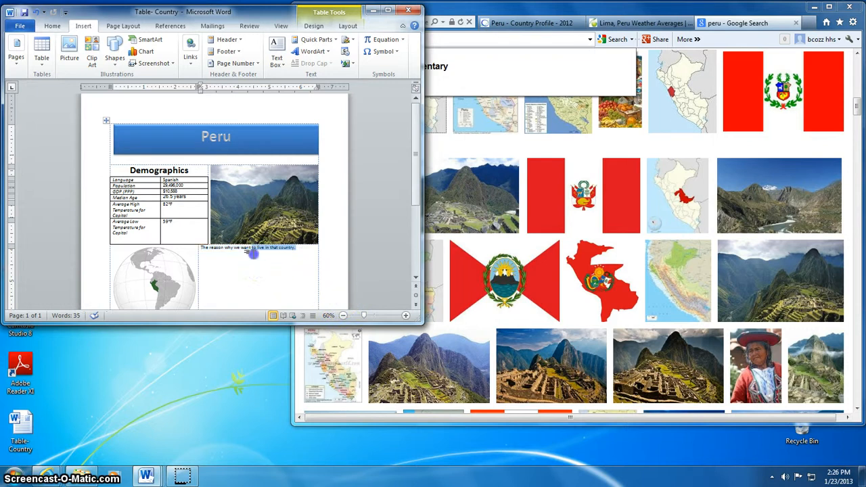